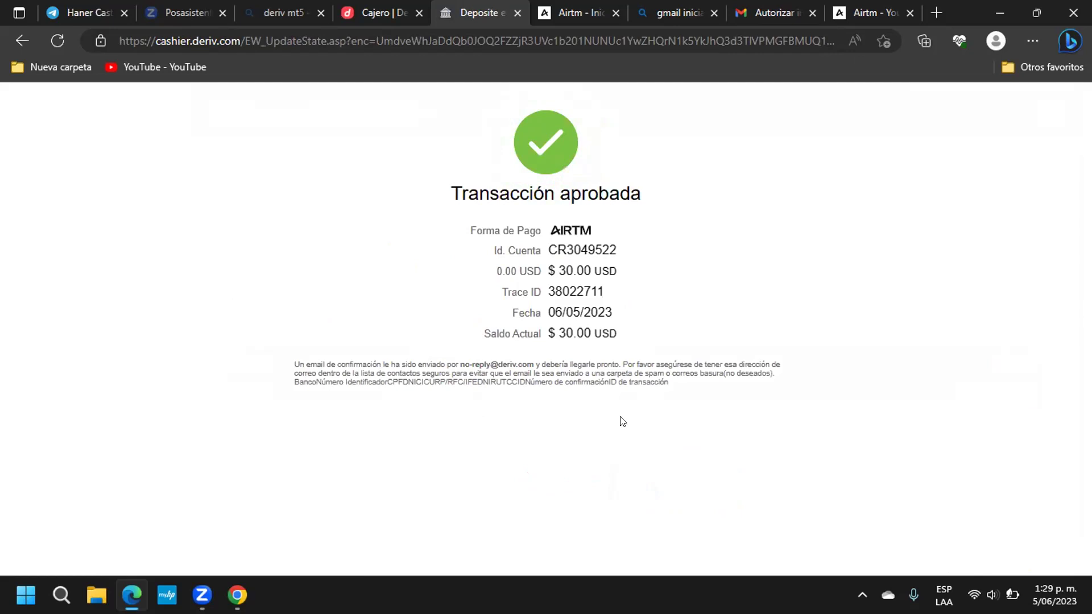
Step: Return to the Deriv cashier and go to the Deriv MT5 accounts in the Trader's Hub CFD section
left_click(379, 24)
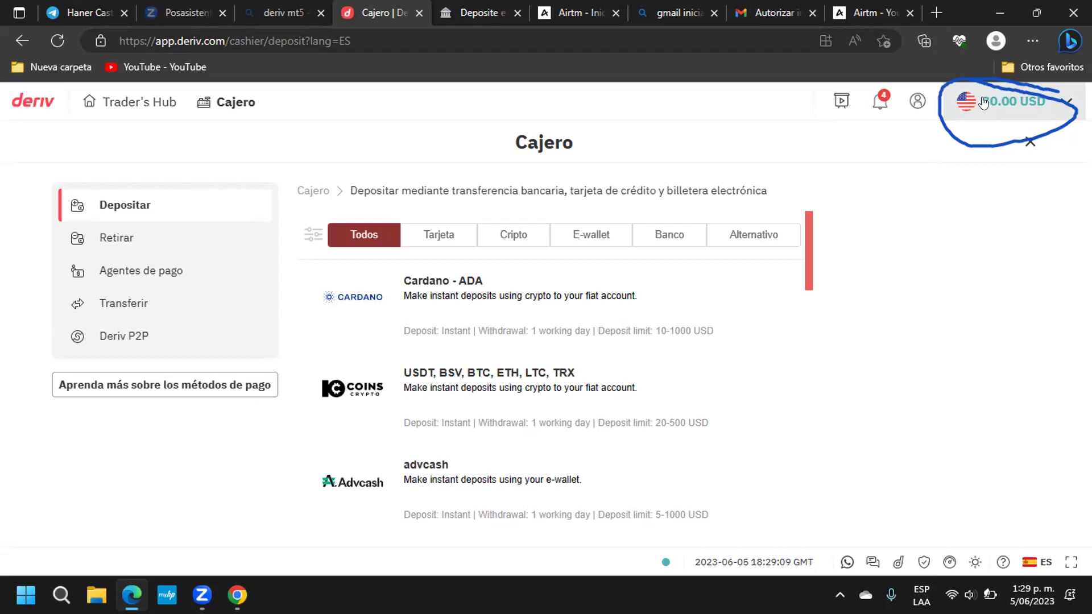
left_click(984, 103)
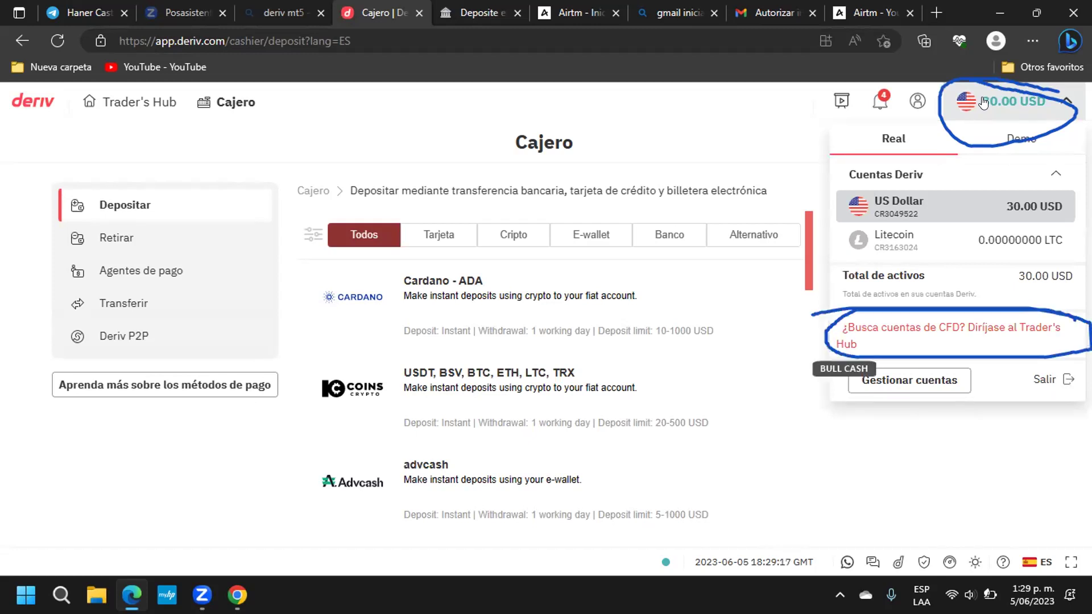
left_click(905, 329)
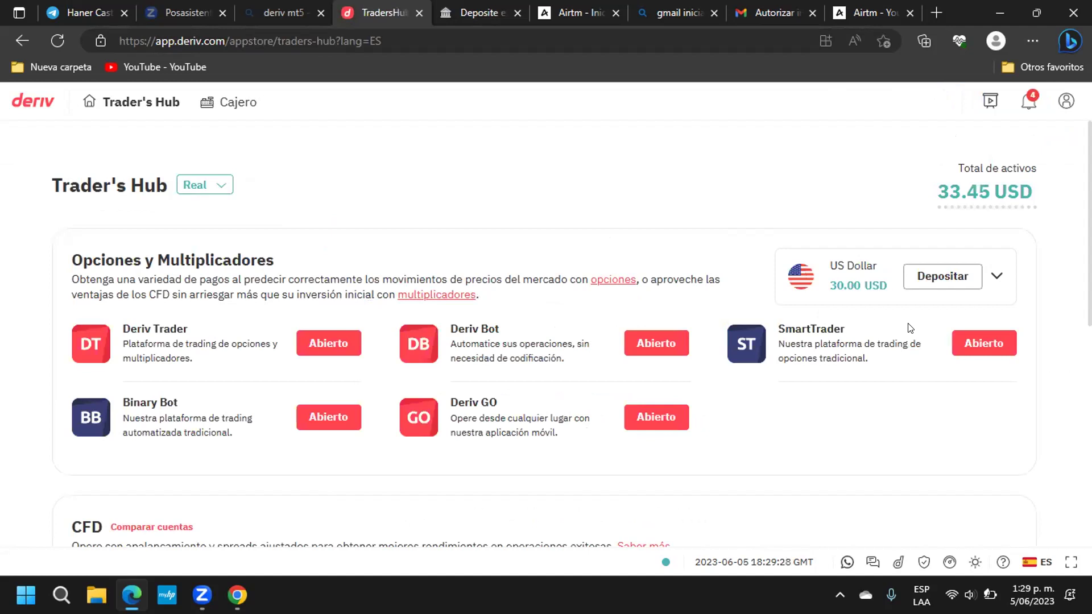
scroll(809, 453, "down", 5)
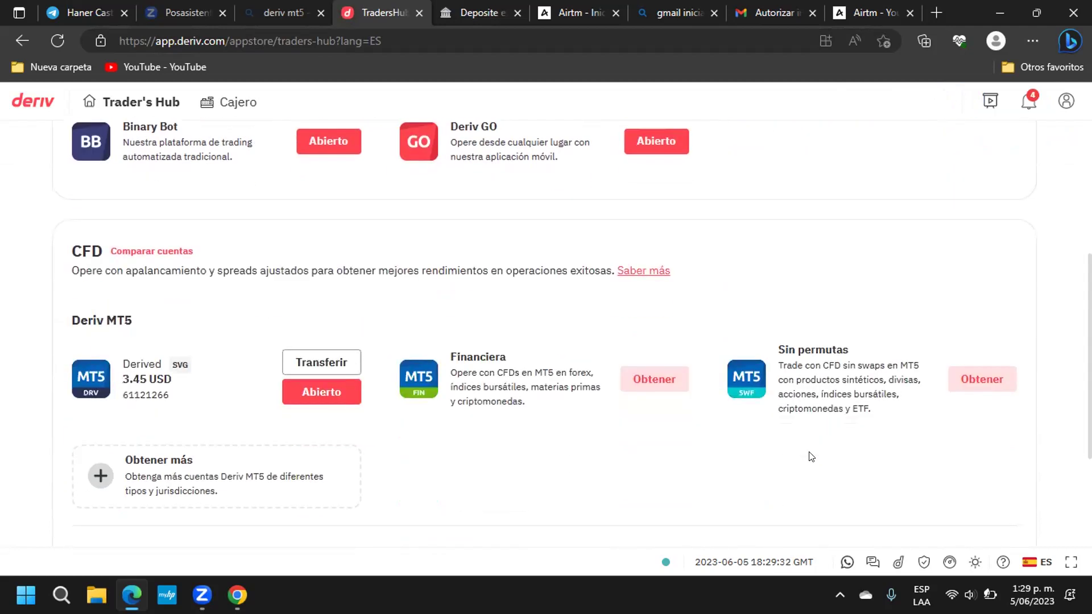
scroll(811, 457, "down", 1)
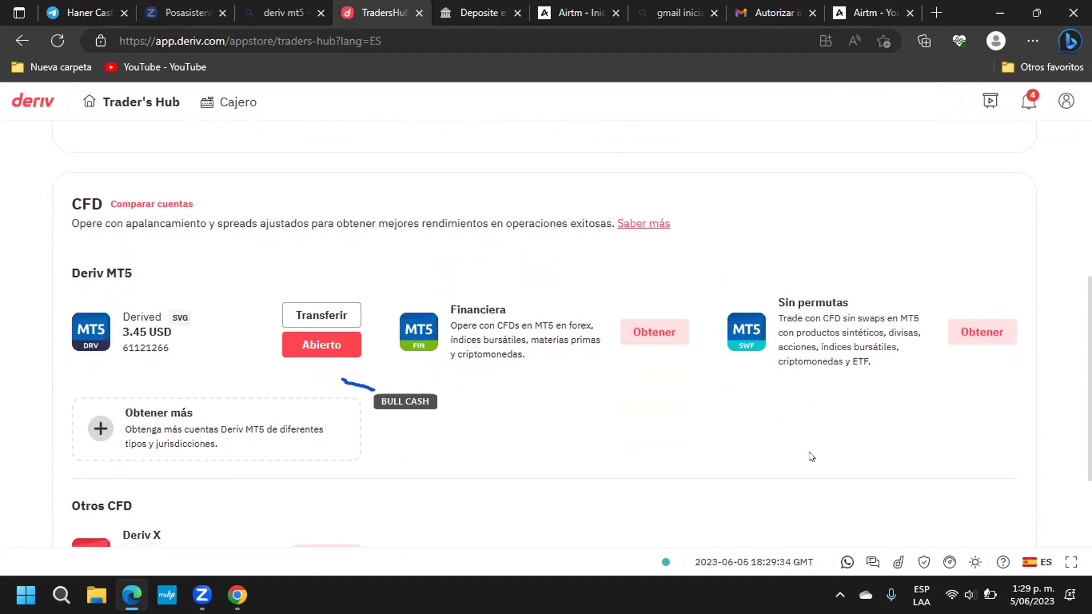
Step: Review the Derived SVG MT5 account's access details and the available MetaTrader 5 platform downloads
left_click_drag(341, 331, 317, 346)
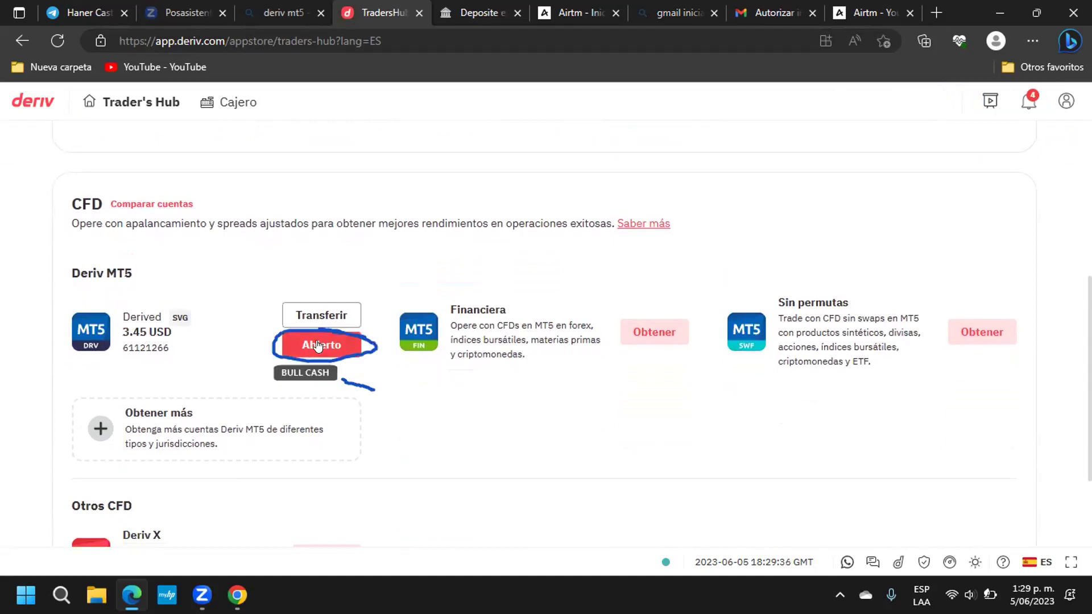
left_click(321, 341)
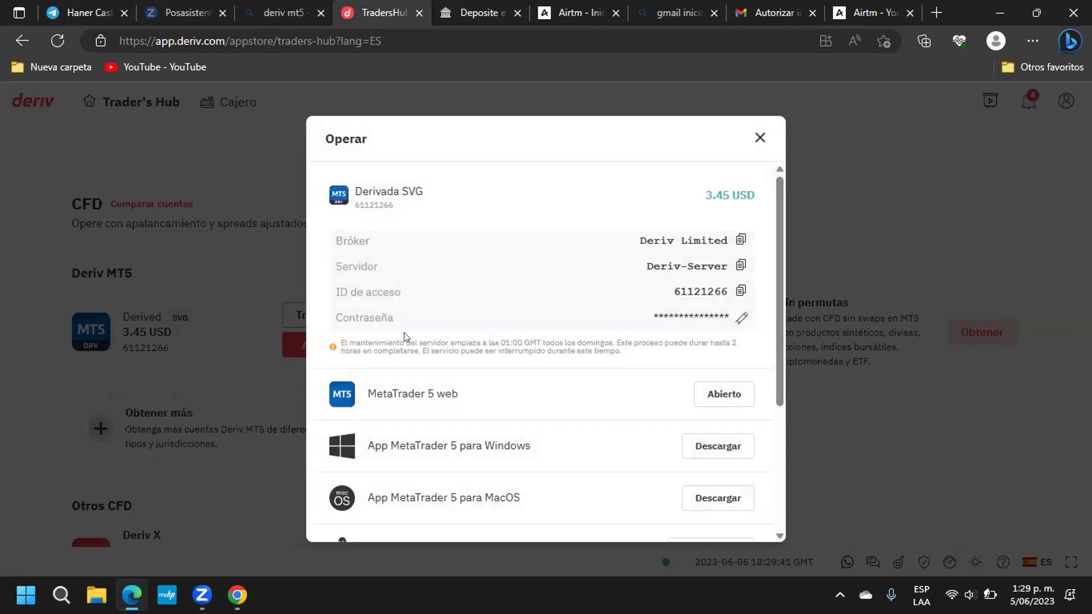
scroll(487, 321, "down", 2)
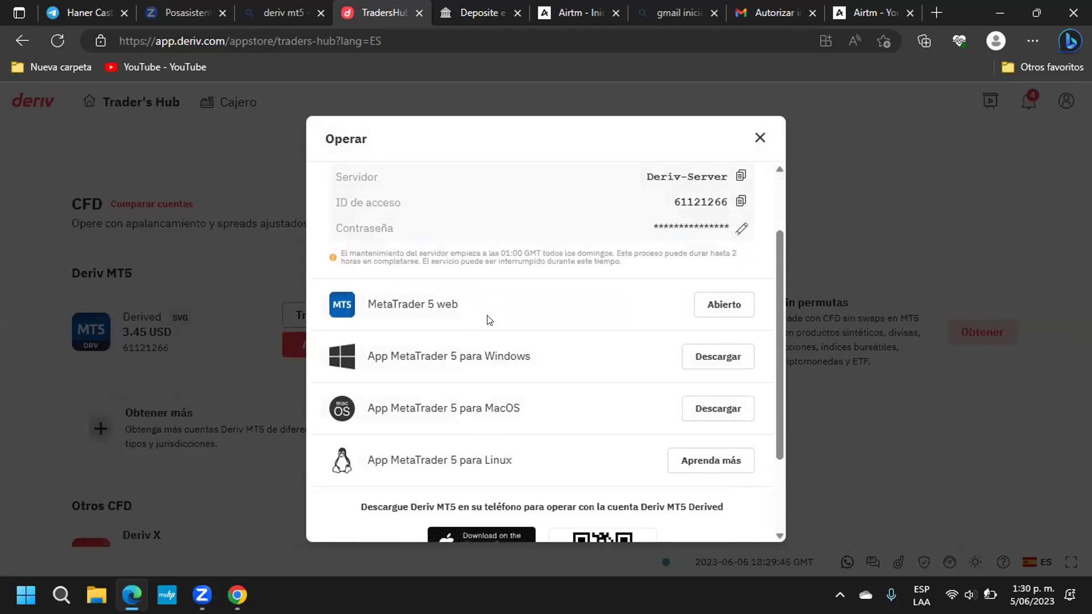
scroll(487, 320, "down", 2)
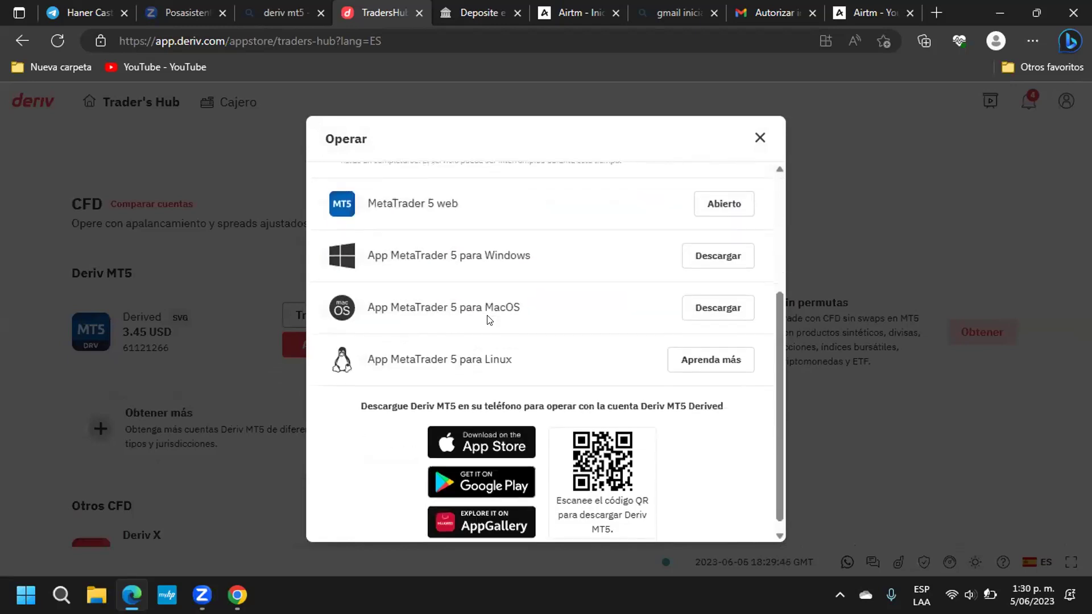
left_click(760, 140)
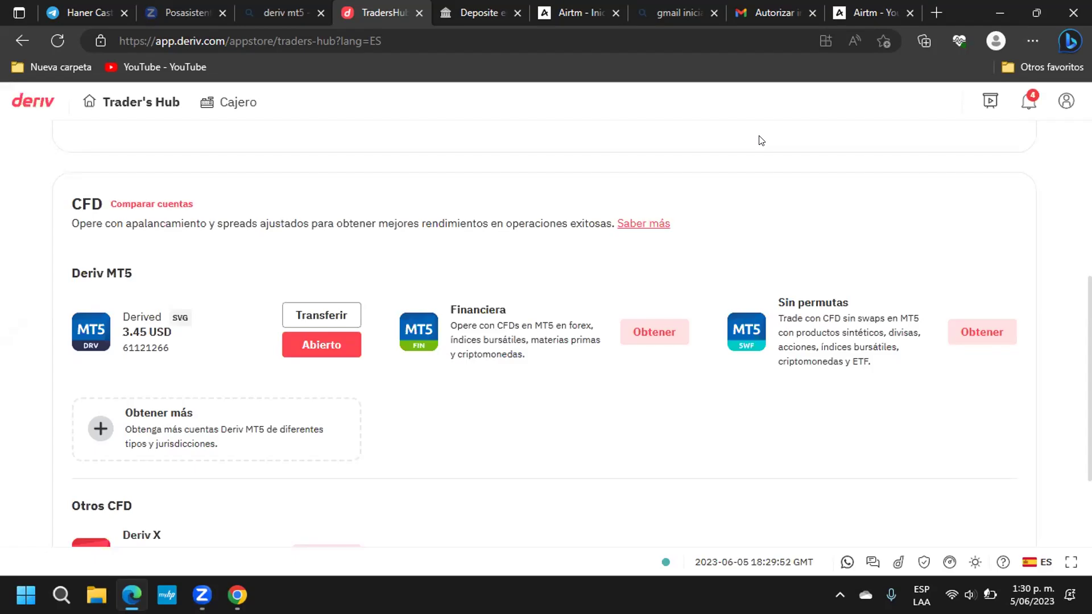
Step: Transfer 30 USD from the US Dollar account to the Derived SVG MT5 account through the cashier
scroll(761, 140, "down", 1)
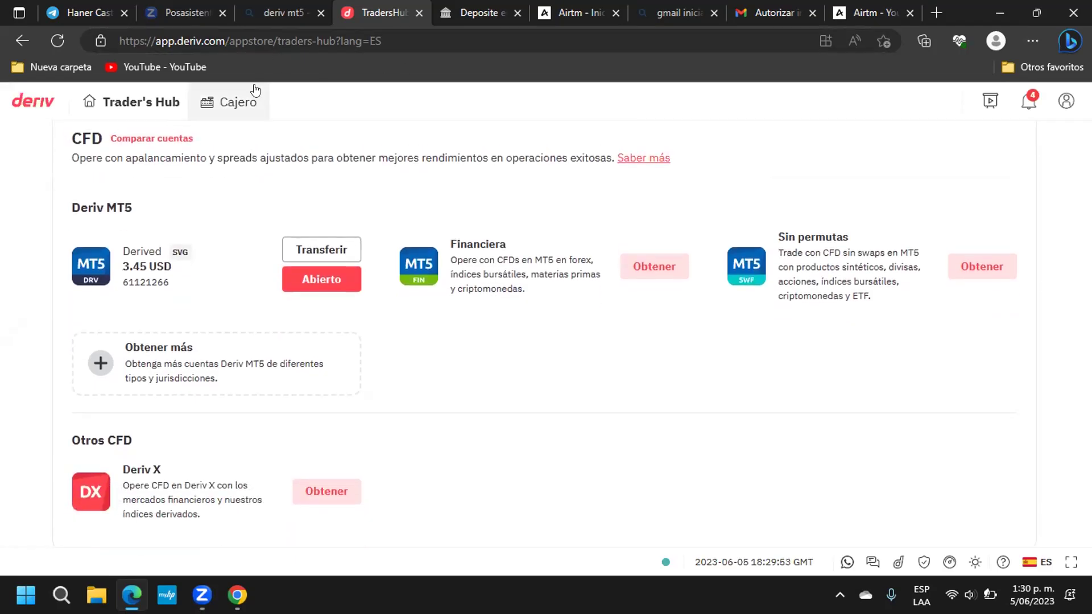
left_click(238, 101)
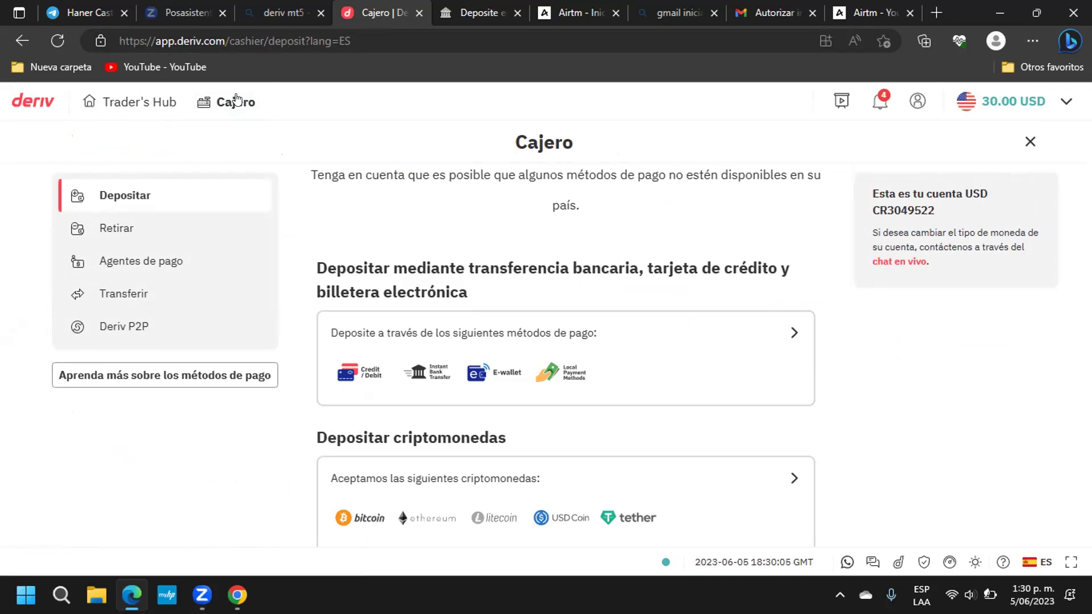
left_click(111, 292)
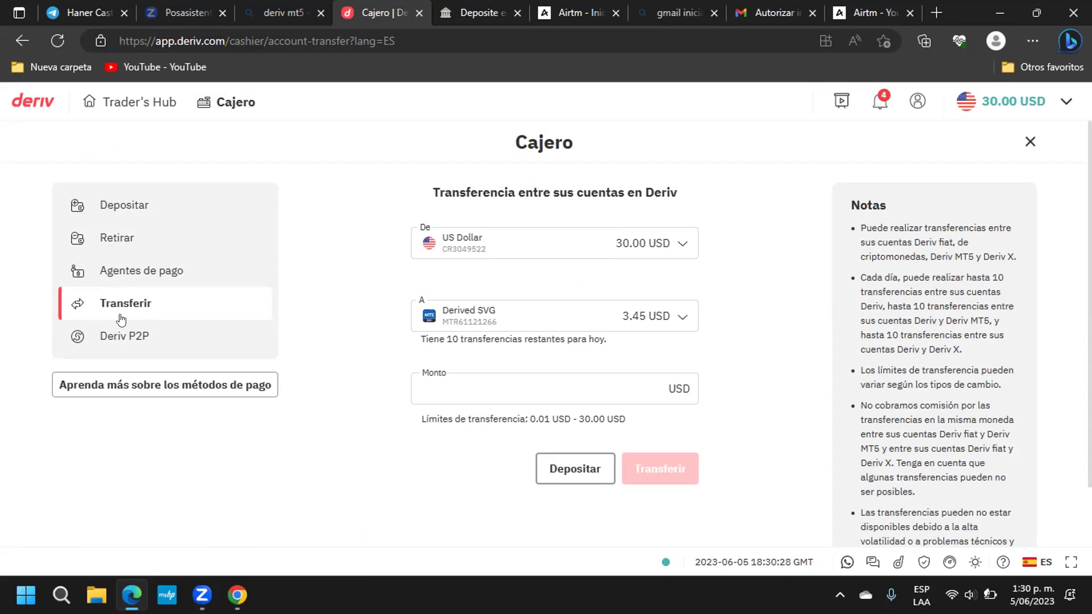
left_click(466, 389)
type("30")
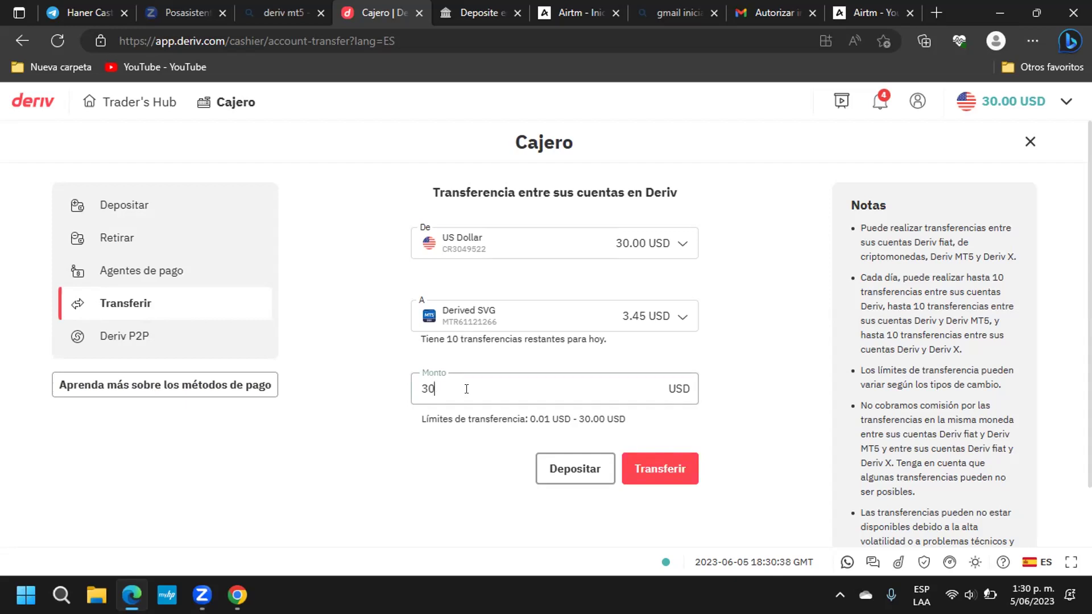
left_click(656, 476)
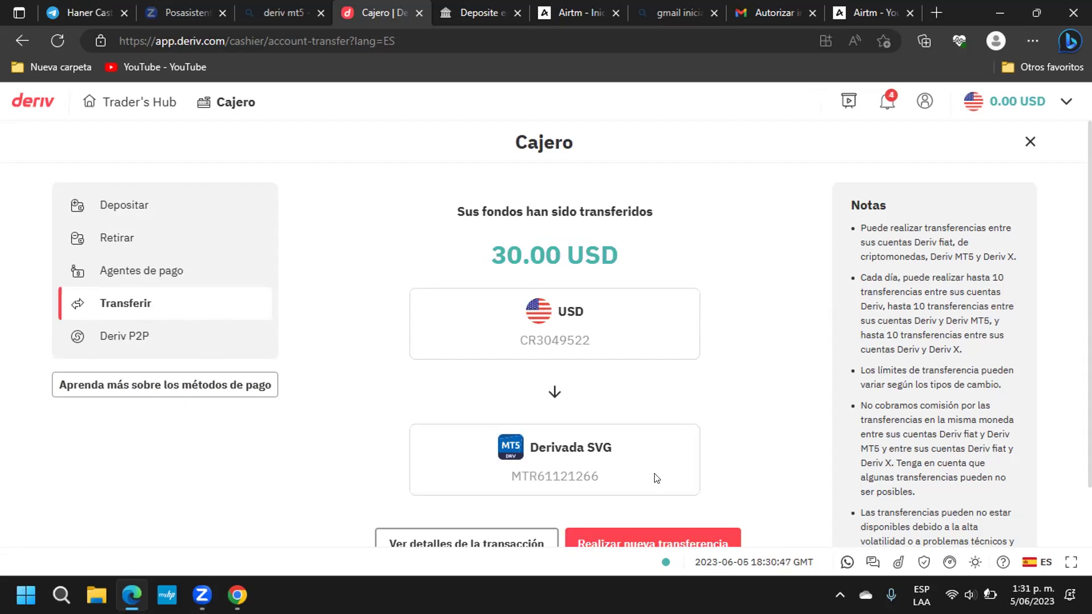
scroll(657, 478, "down", 1)
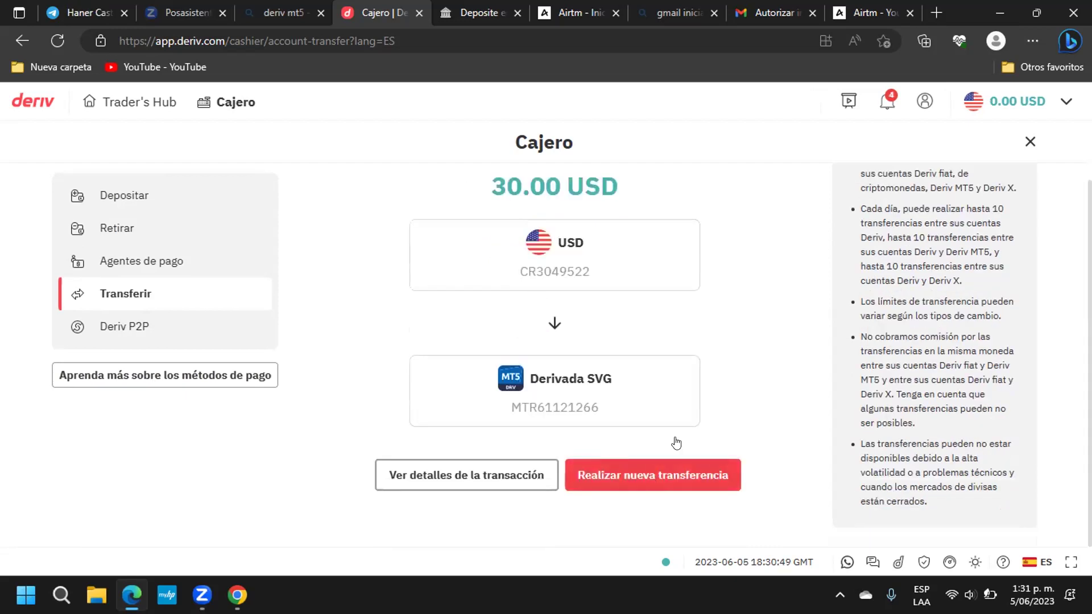
Step: Launch MetaTrader 5 from the desktop and widen its market watch and navigator area to show the accounts
left_click(1006, 12)
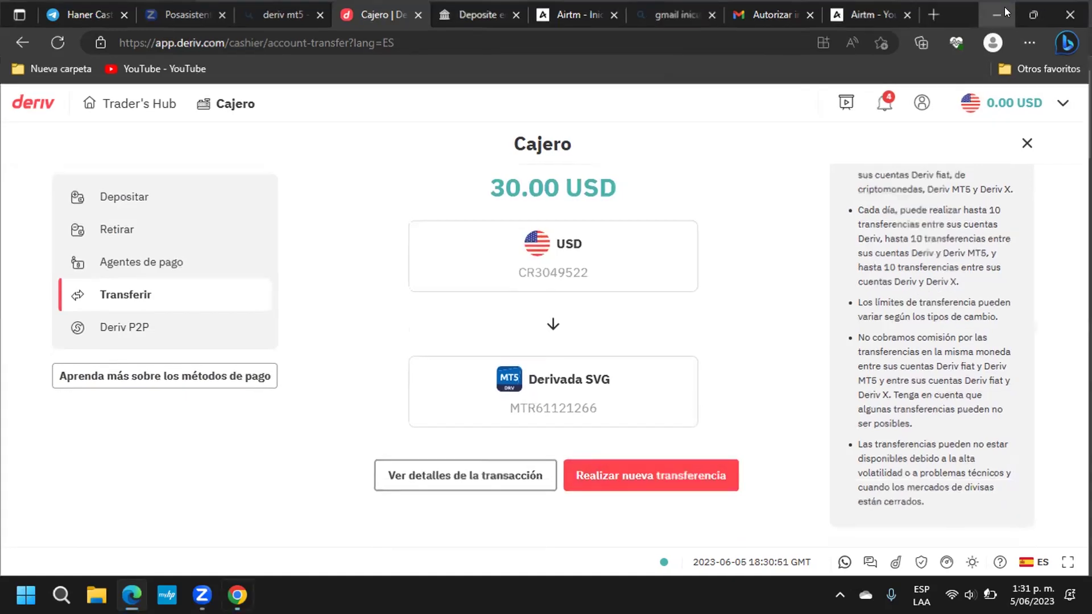
left_click(1002, 11)
left_click(18, 341)
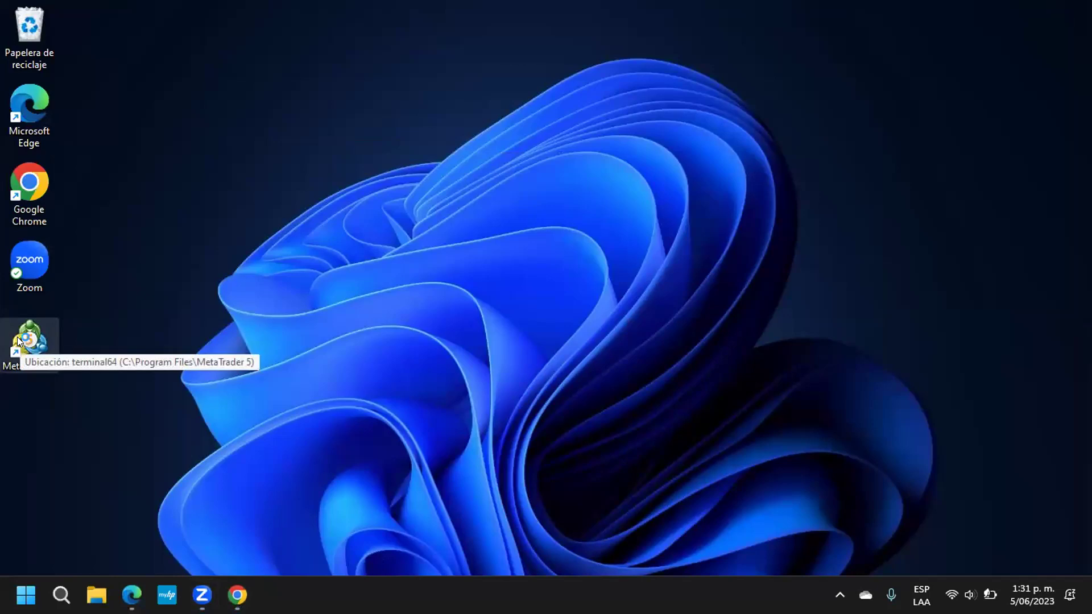
double_click(18, 340)
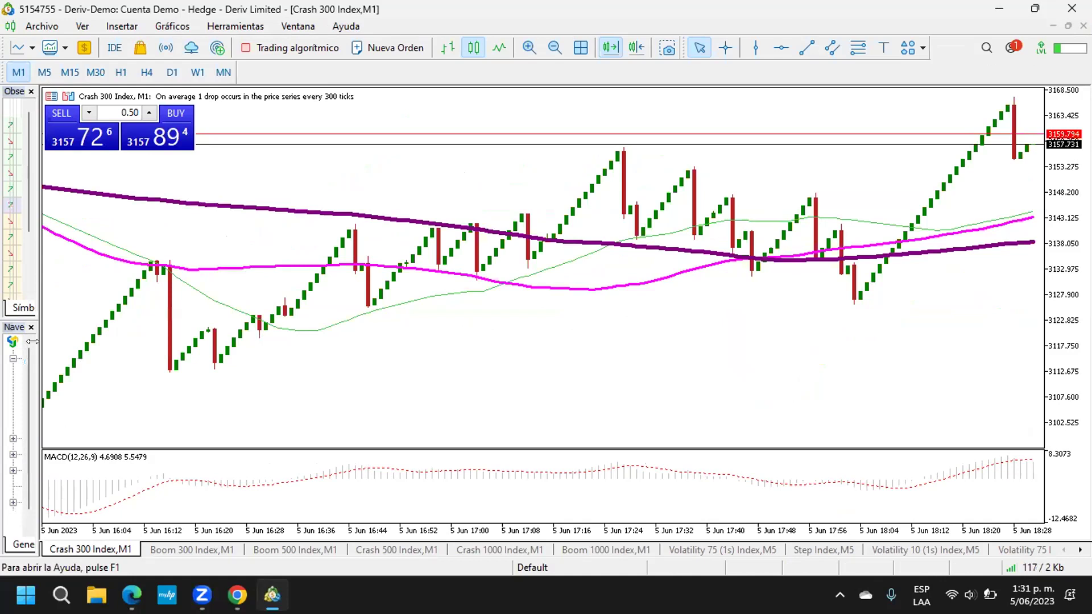
left_click_drag(32, 342, 161, 342)
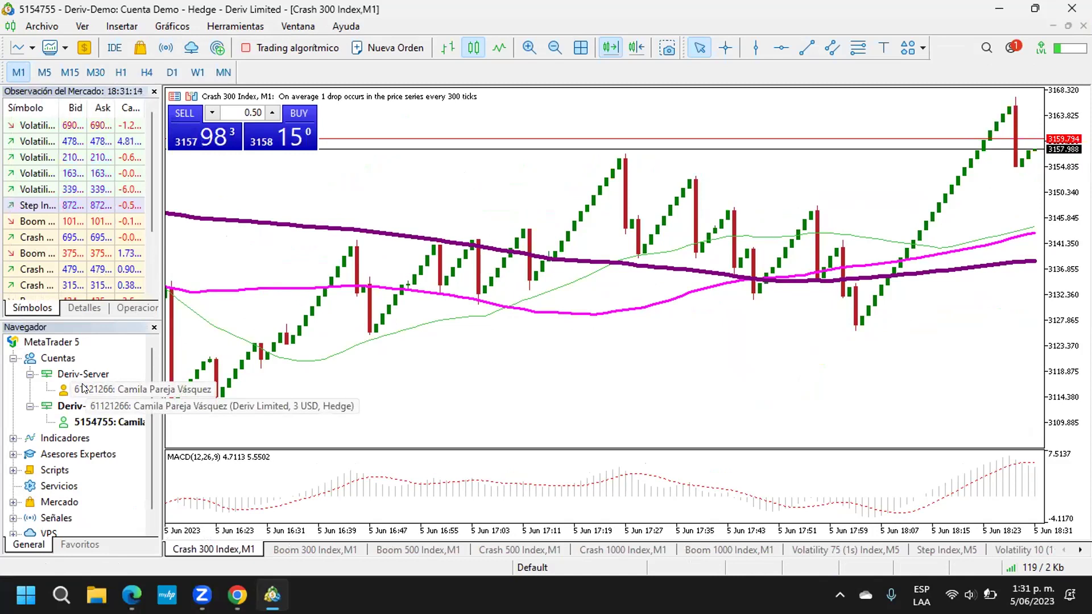
Step: Switch back to the Deriv cashier in Edge and reopen the form for transfers between accounts
left_click(238, 594)
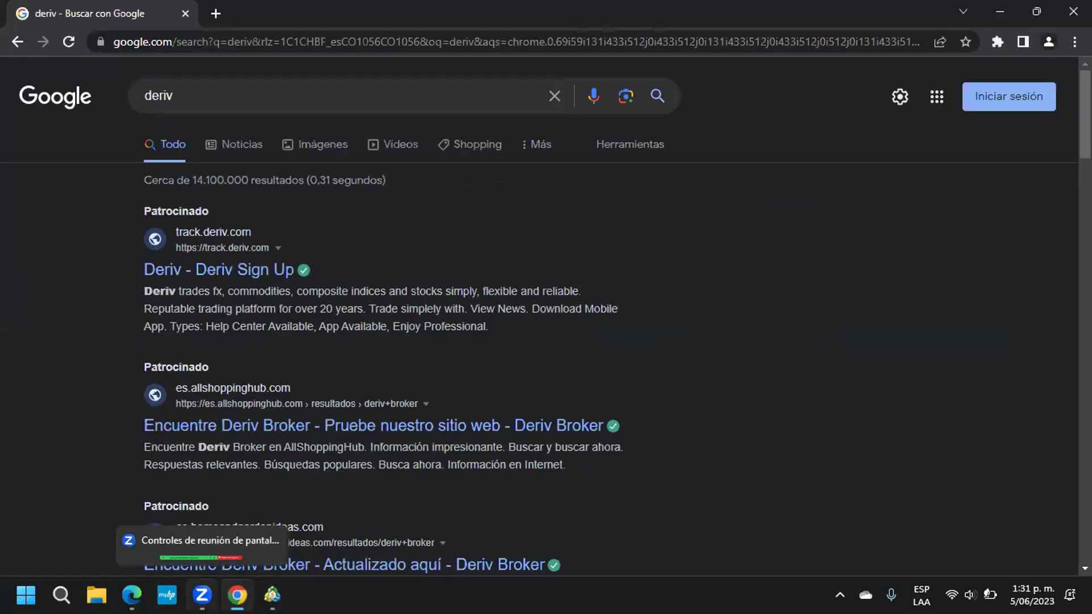
left_click(196, 533)
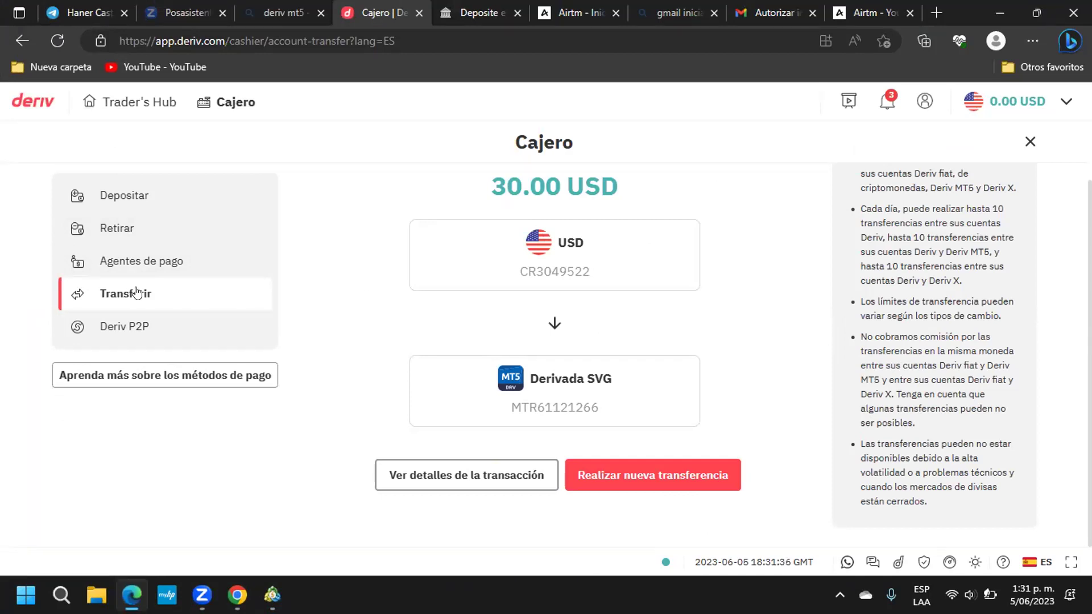
left_click(90, 187)
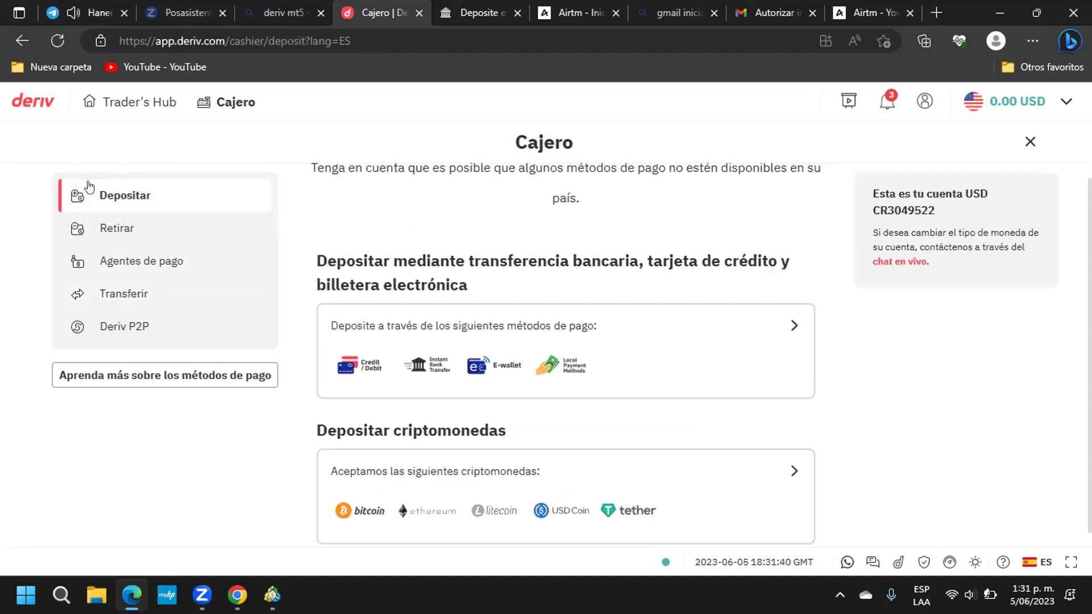
left_click(133, 293)
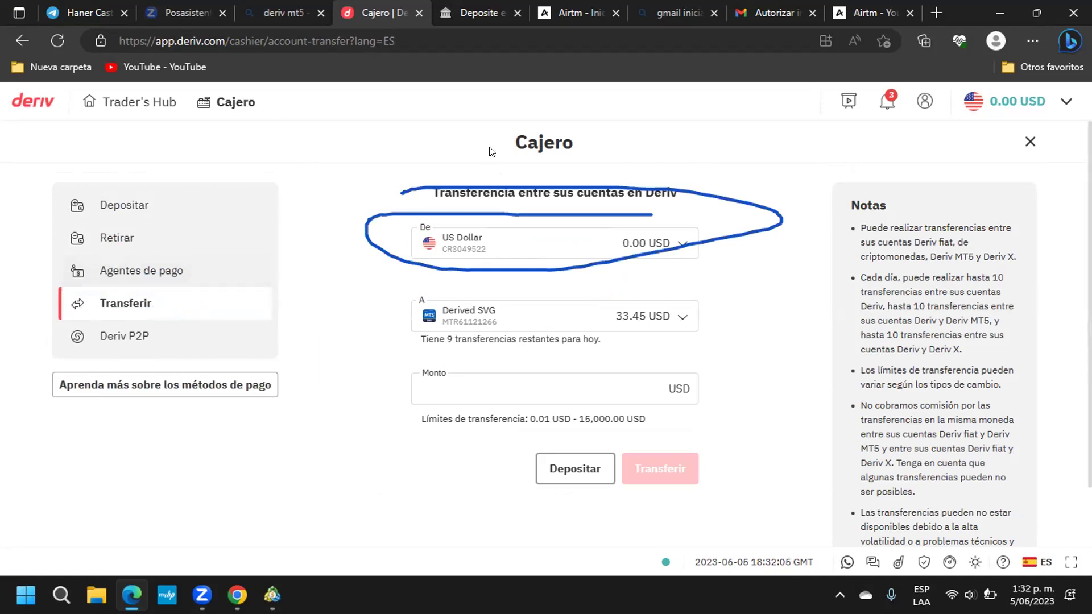
Step: Transfer 11 USD from the Derived SVG MT5 account back to the US Dollar account
left_click(652, 252)
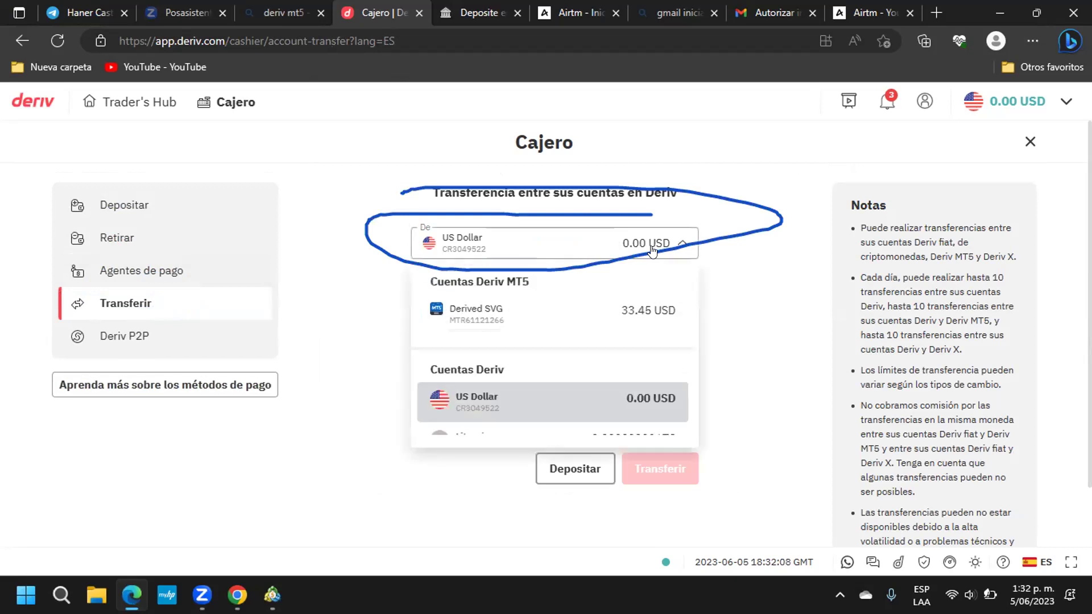
left_click(586, 310)
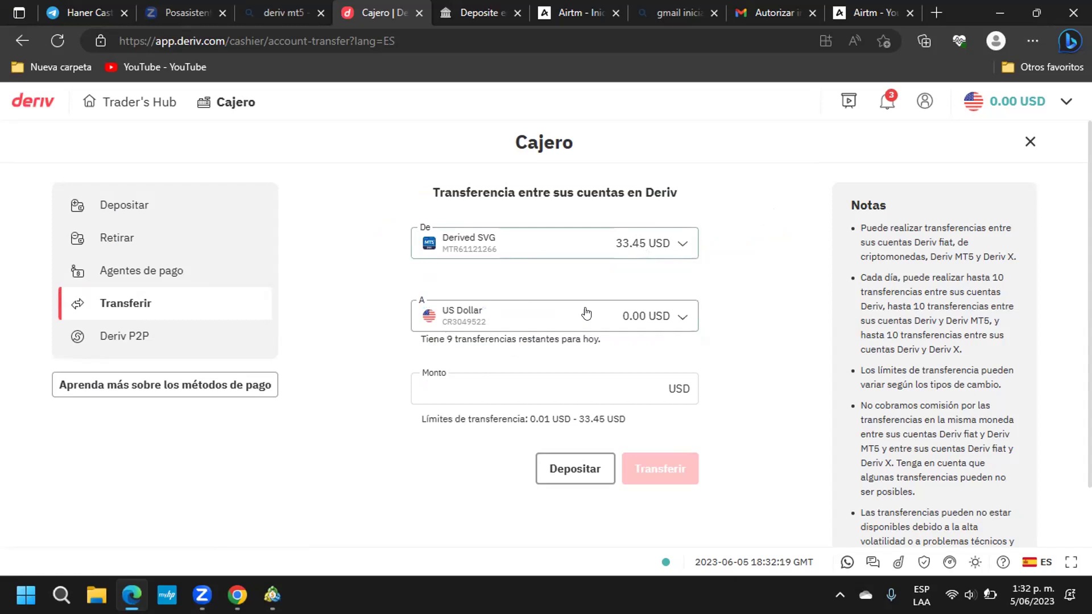
left_click(537, 383)
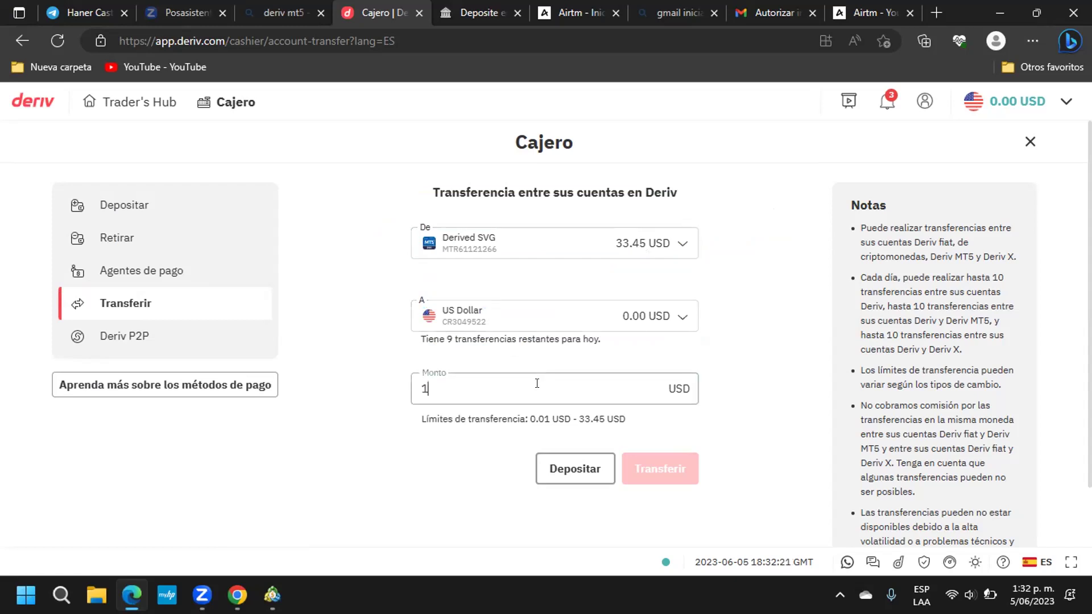
type("10")
key("BackSpace")
type("1")
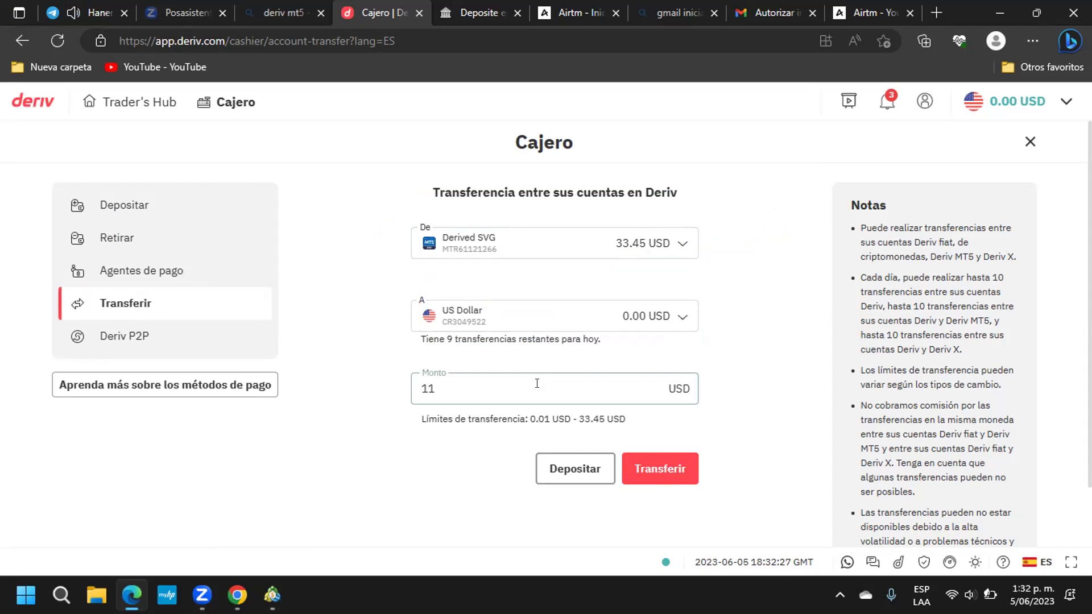
left_click(653, 477)
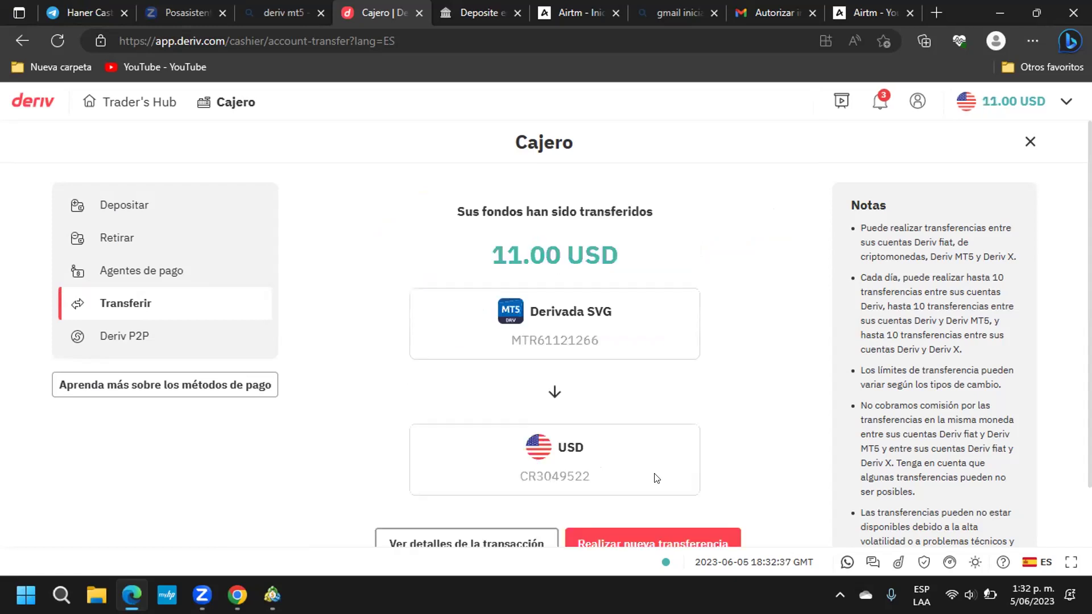
scroll(657, 478, "down", 1)
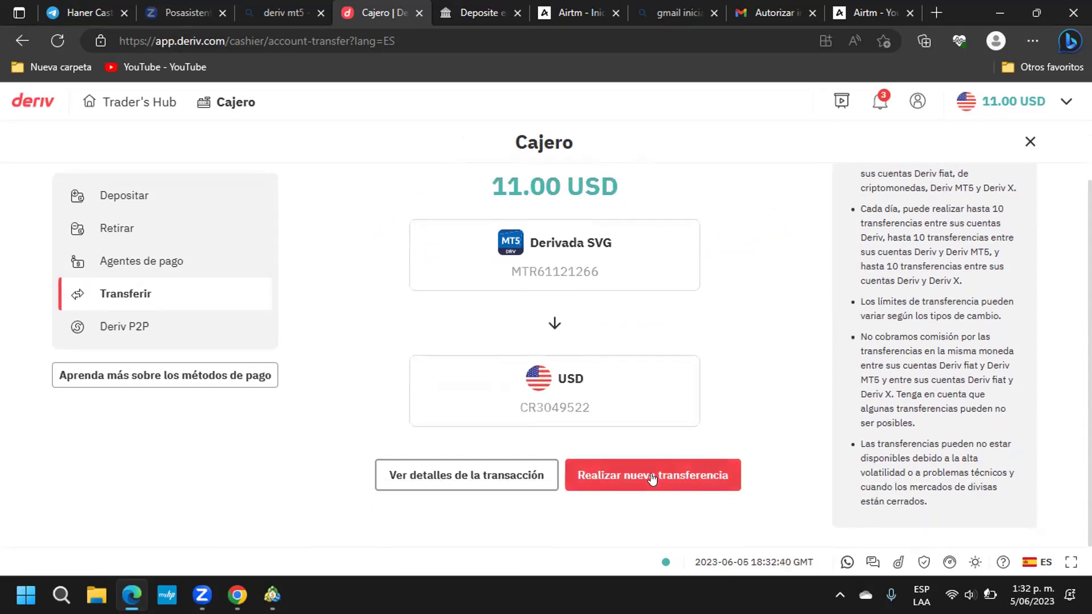
Step: Start a withdrawal in the cashier and request the verification e-mail for it
scroll(654, 478, "up", 1)
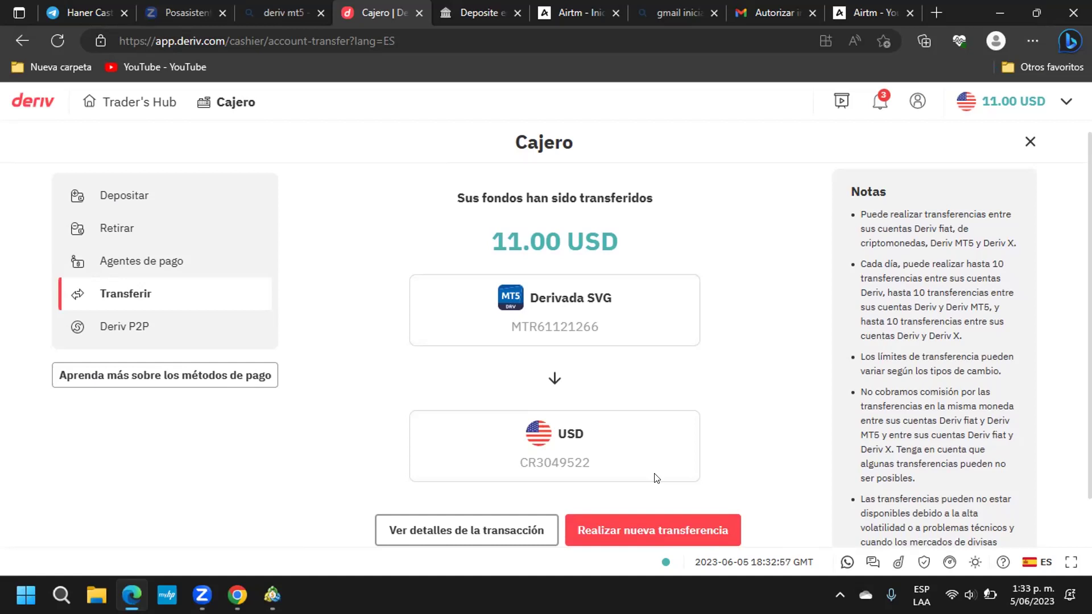
left_click(94, 236)
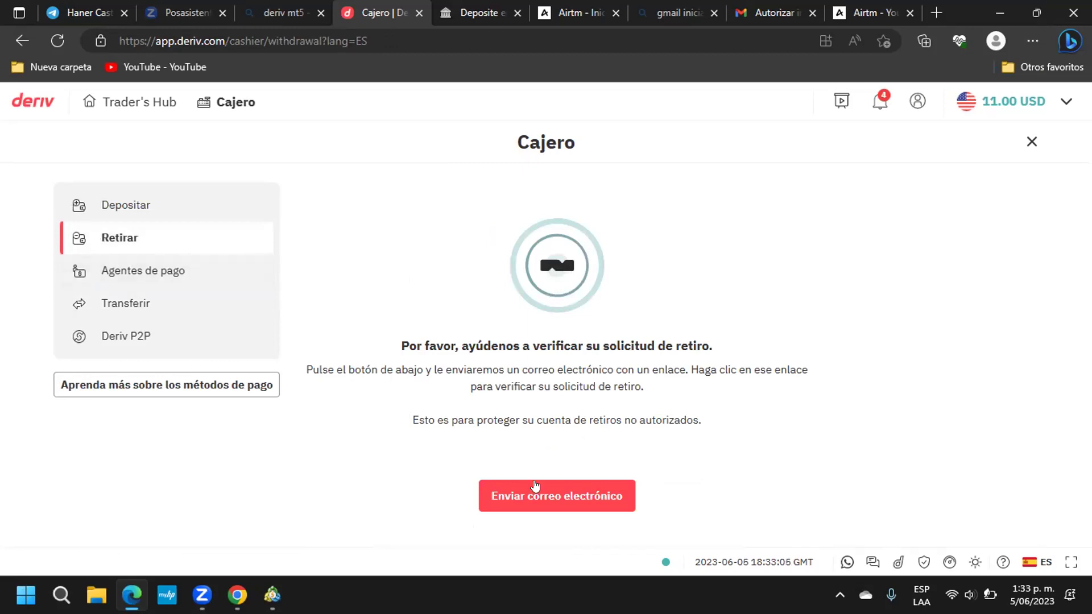
left_click(555, 495)
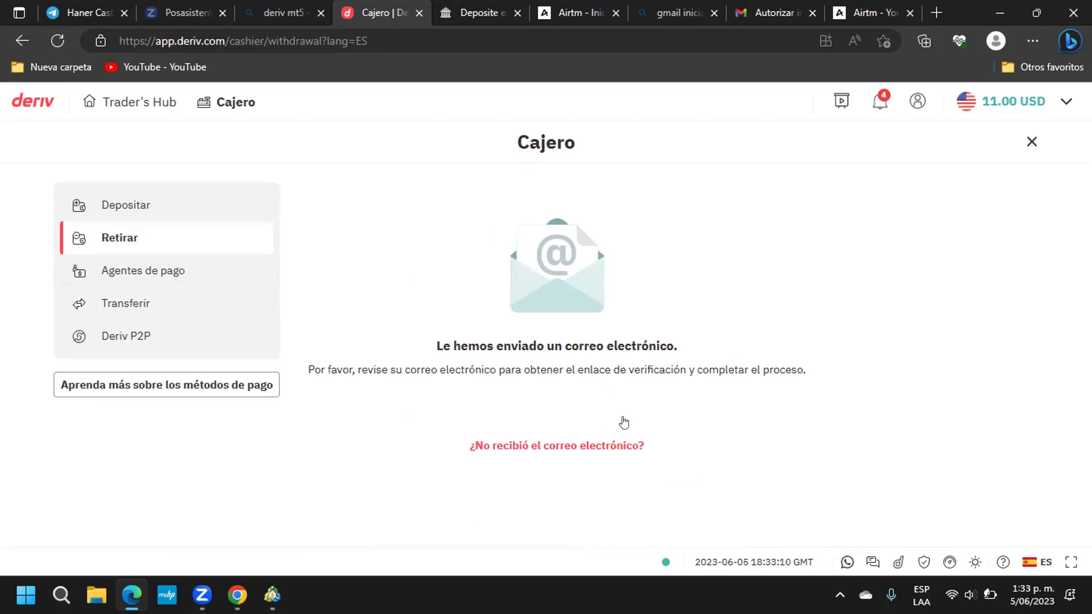
Step: Switch to the Gmail inbox, open Deriv's withdrawal verification e-mail and confirm the withdrawal request from it
left_click(800, 23)
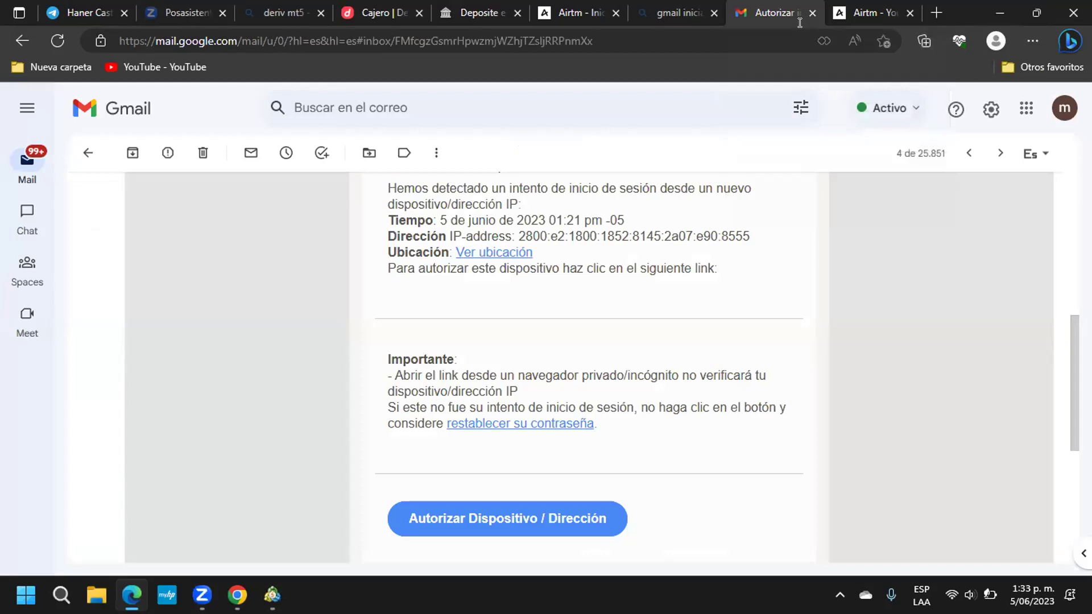
scroll(681, 328, "up", 8)
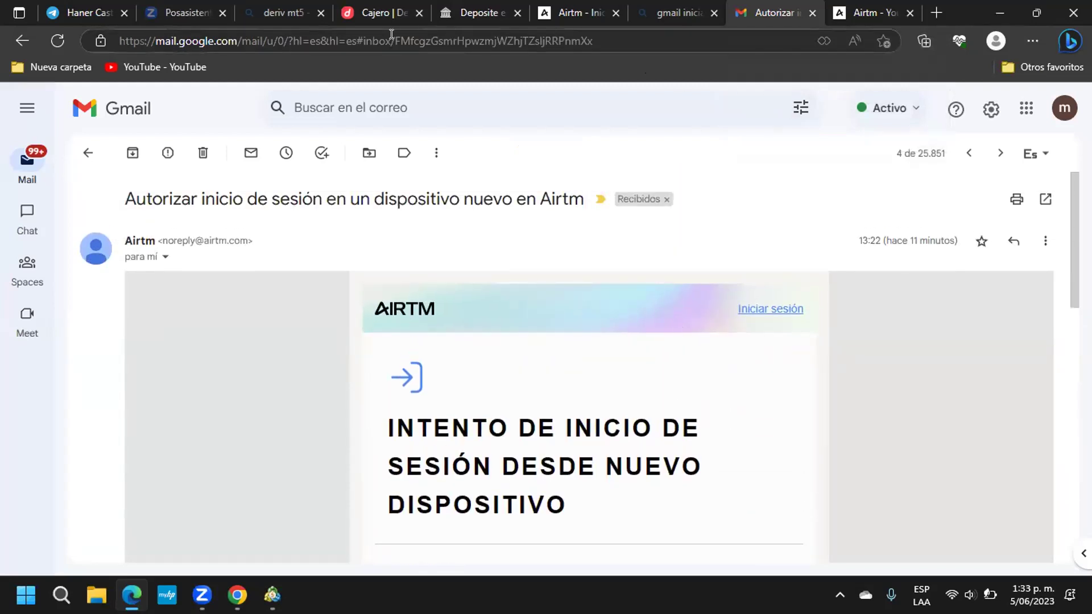
left_click(29, 32)
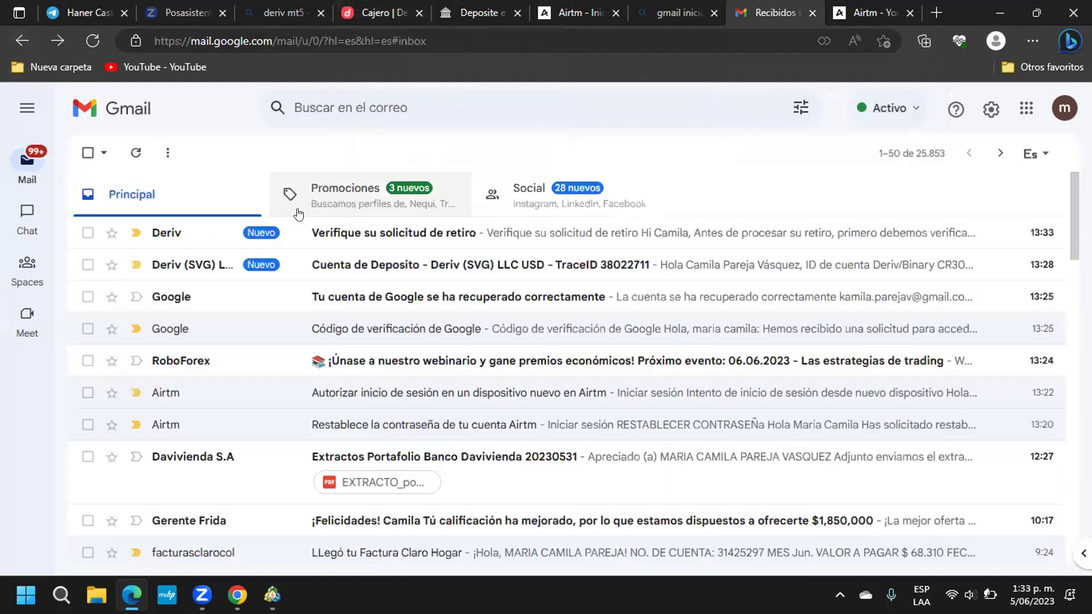
left_click(327, 235)
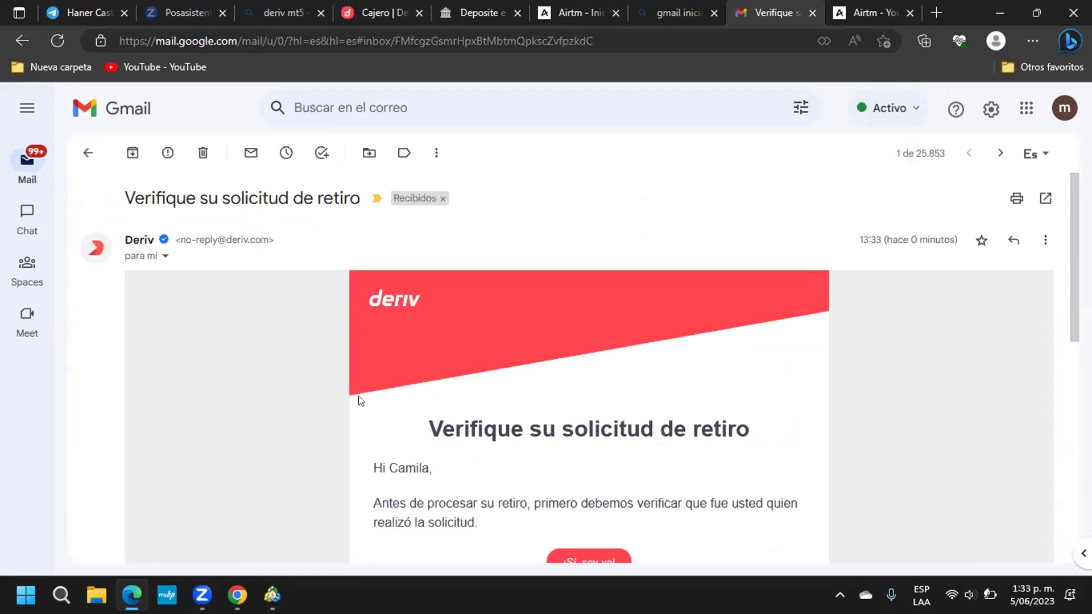
scroll(360, 401, "down", 3)
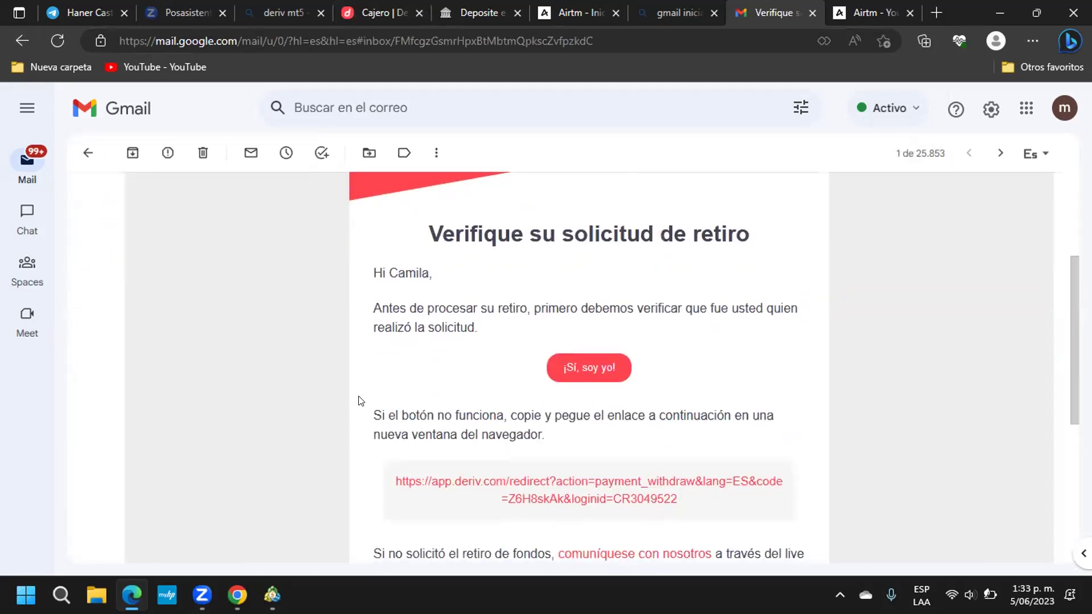
left_click(605, 370)
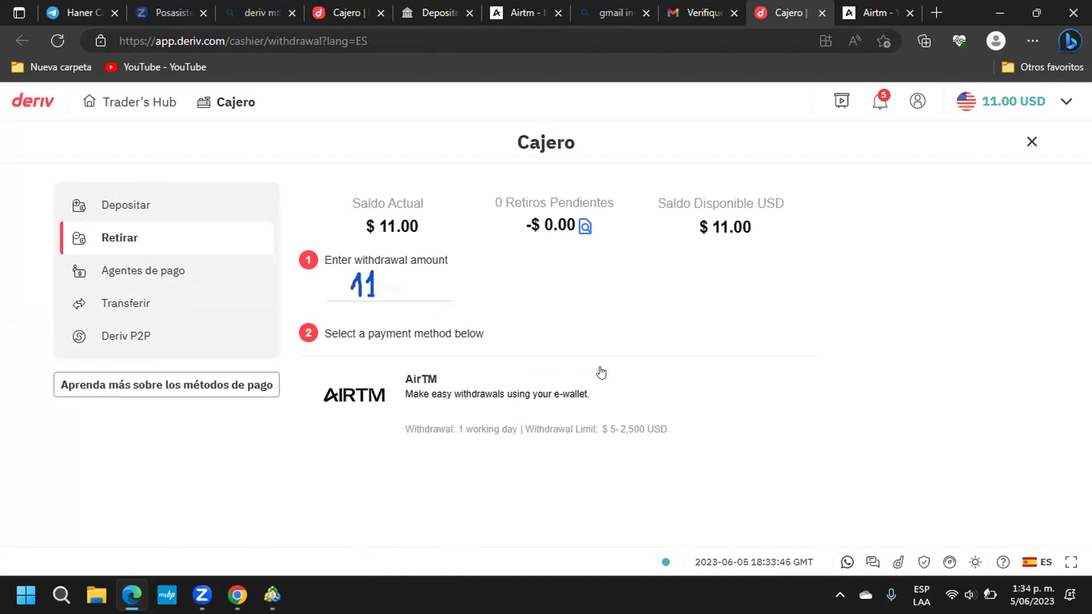
Step: Enter a withdrawal amount of 11 USD with AirTM as the payment method, review the request form and leave it unsent
left_click(342, 282)
type("11")
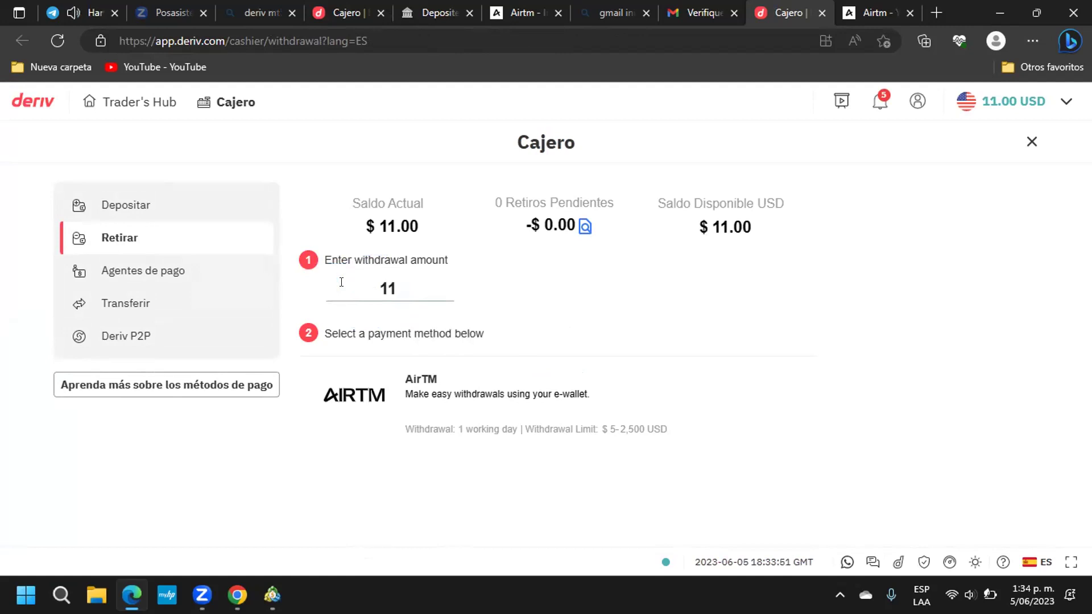
left_click(378, 400)
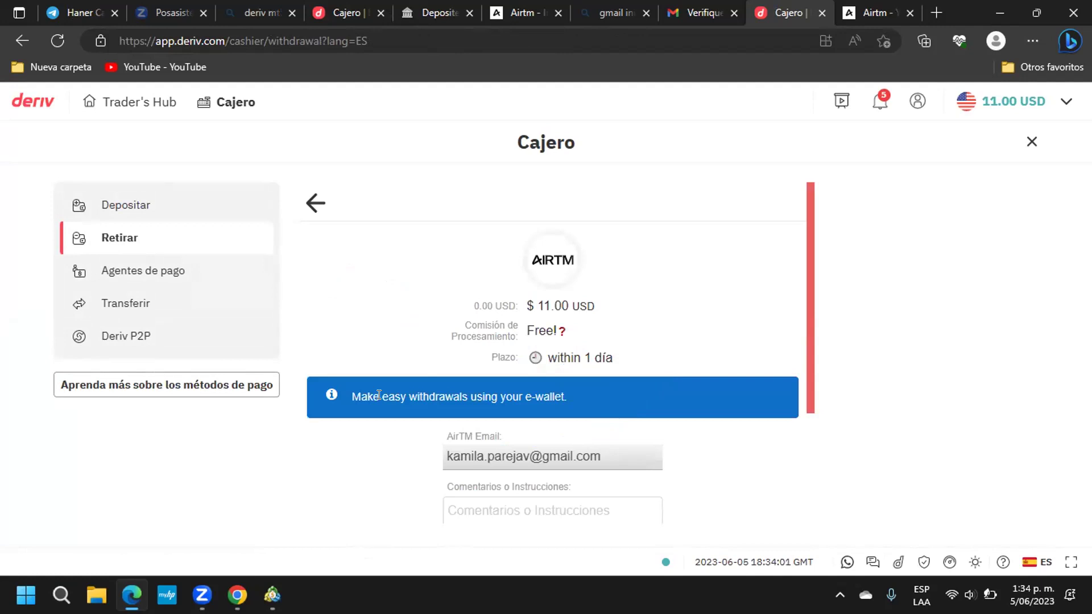
scroll(490, 316, "down", 3)
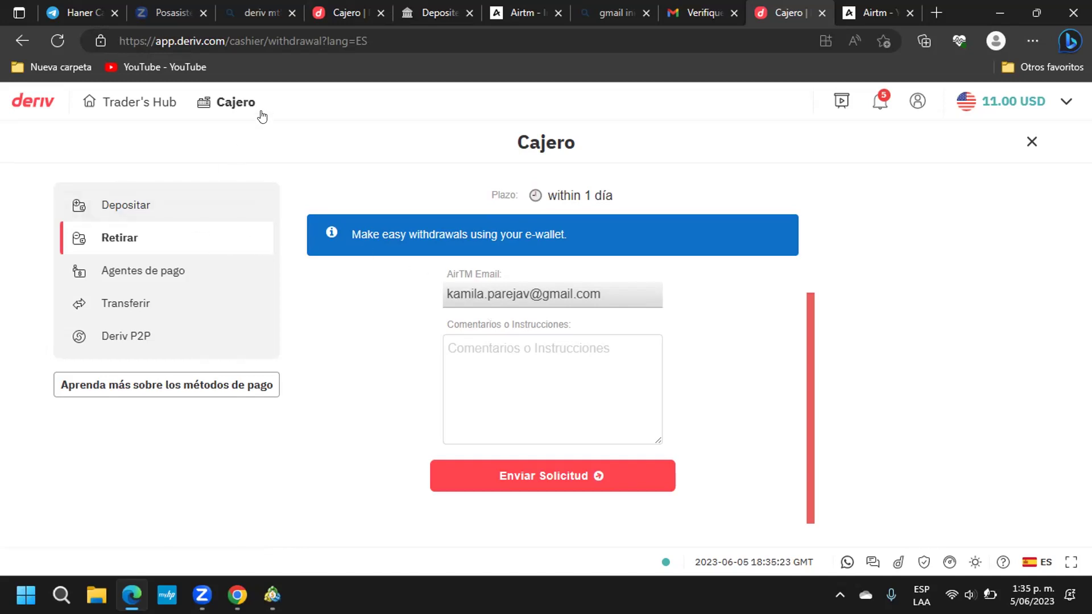
left_click(15, 31)
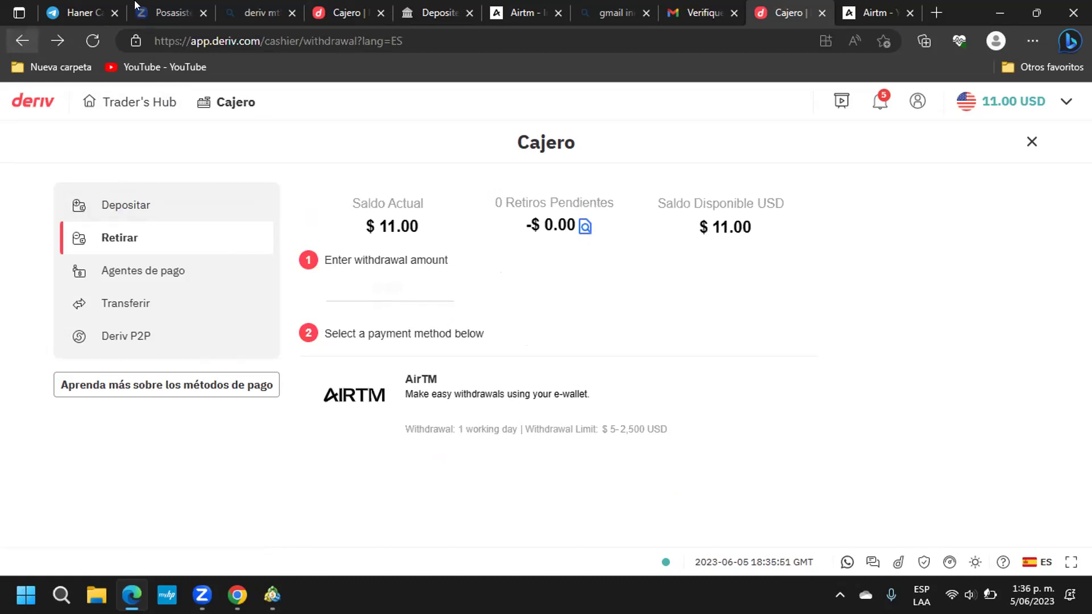
Step: Go to Trader's Hub and transfer 11 USD from the US Dollar account to the Derived SVG MT5 account
left_click(1028, 101)
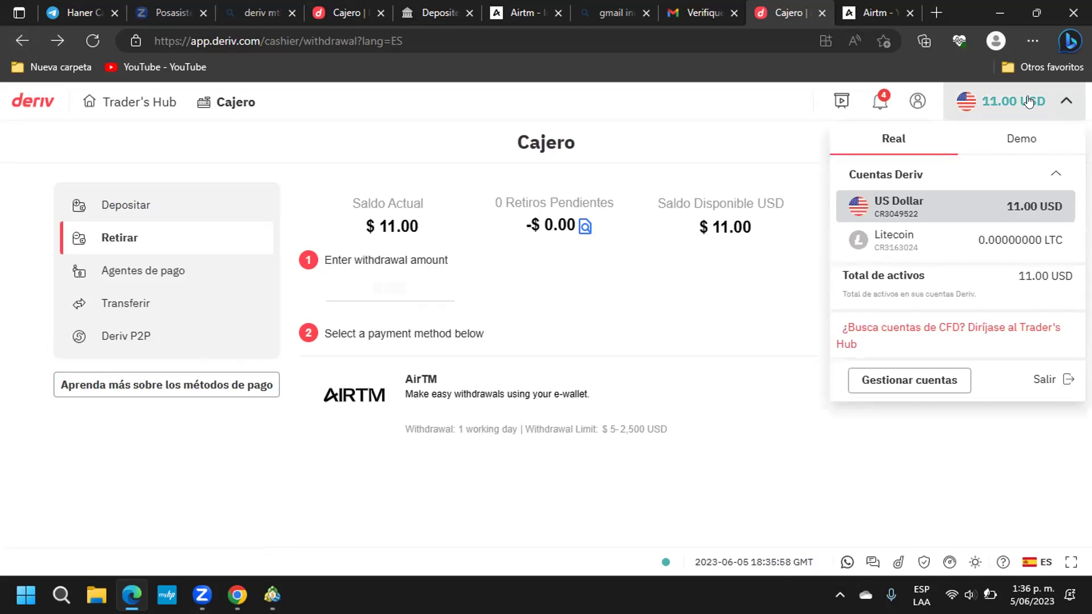
left_click(996, 329)
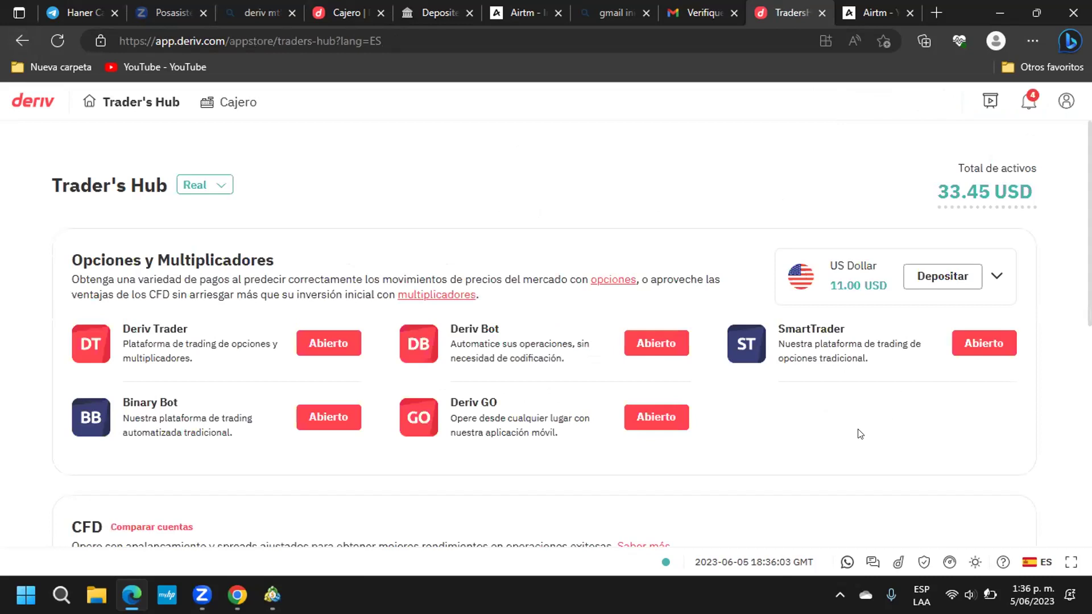
scroll(860, 434, "down", 5)
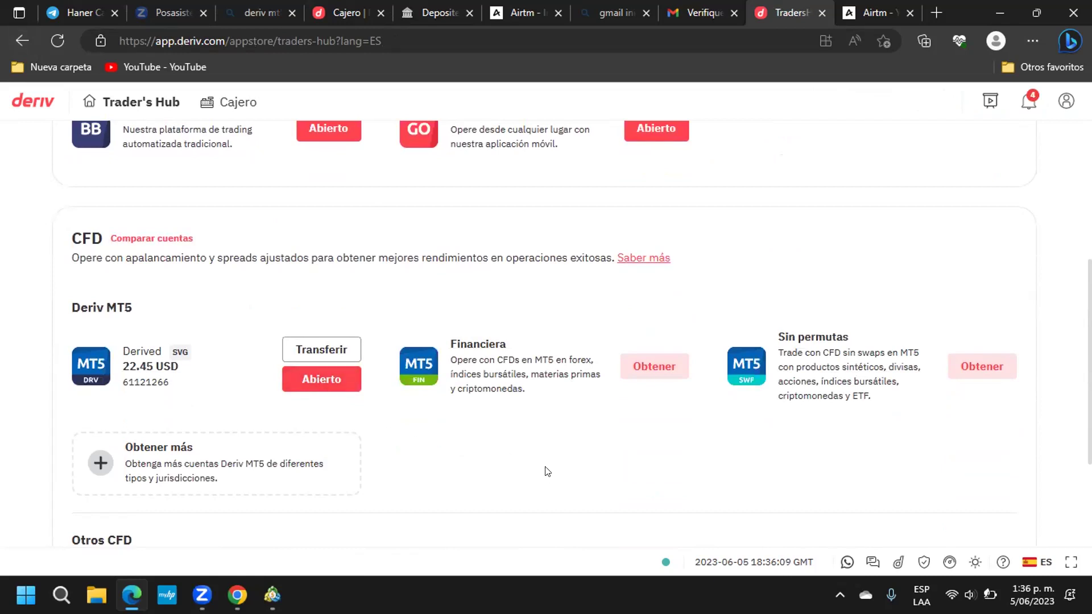
left_click(327, 353)
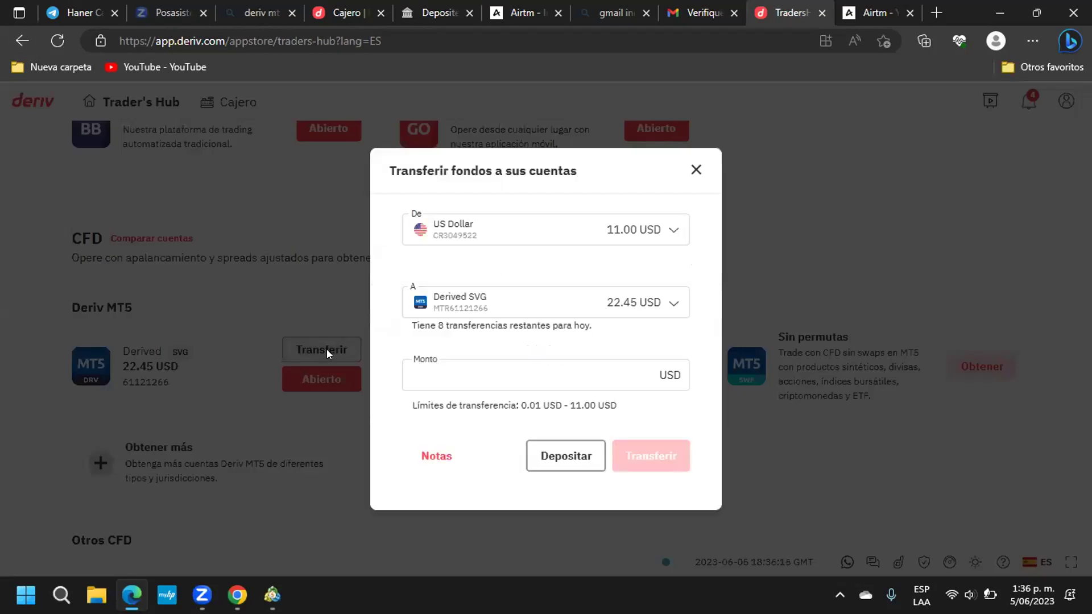
left_click(454, 367)
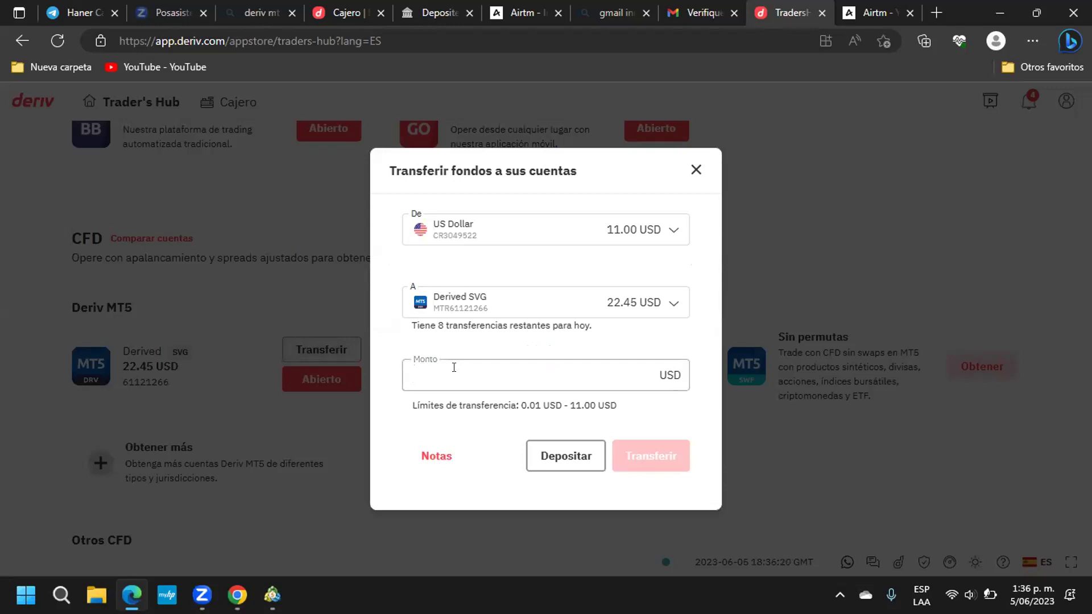
type("11")
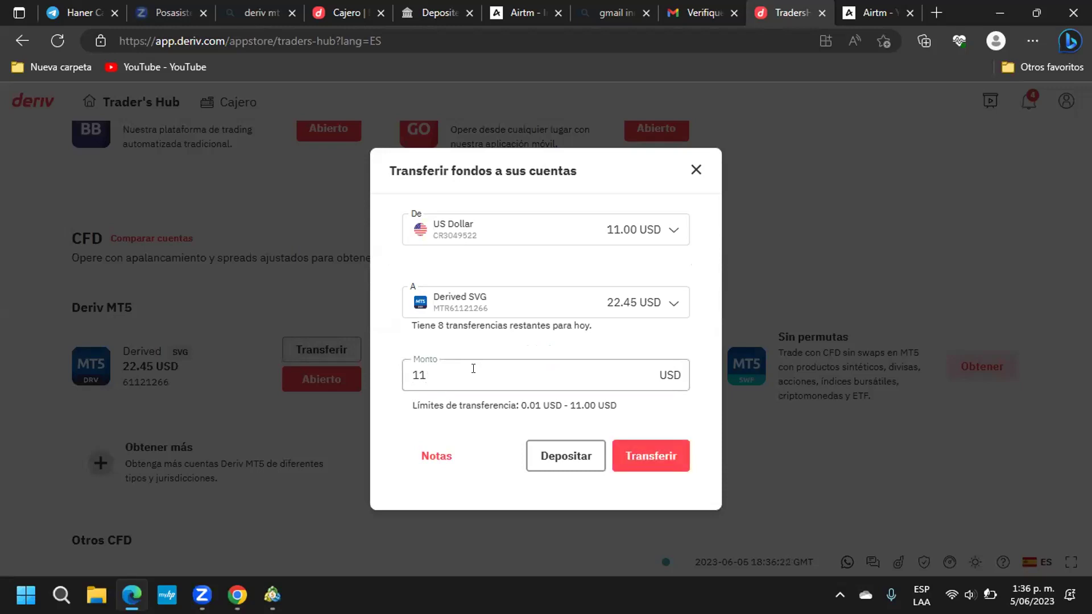
left_click(646, 453)
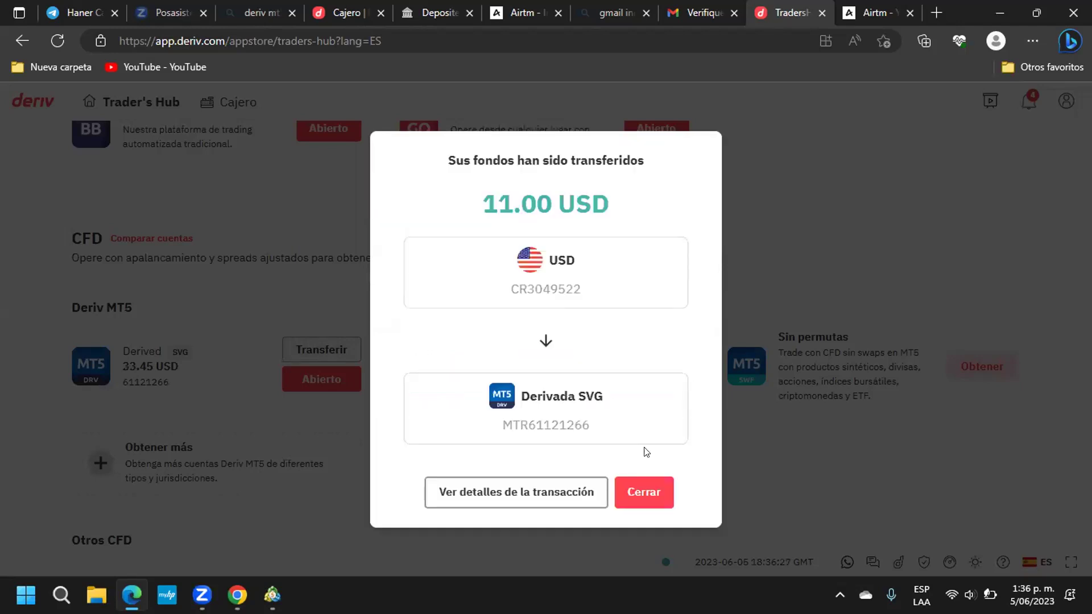
left_click(652, 493)
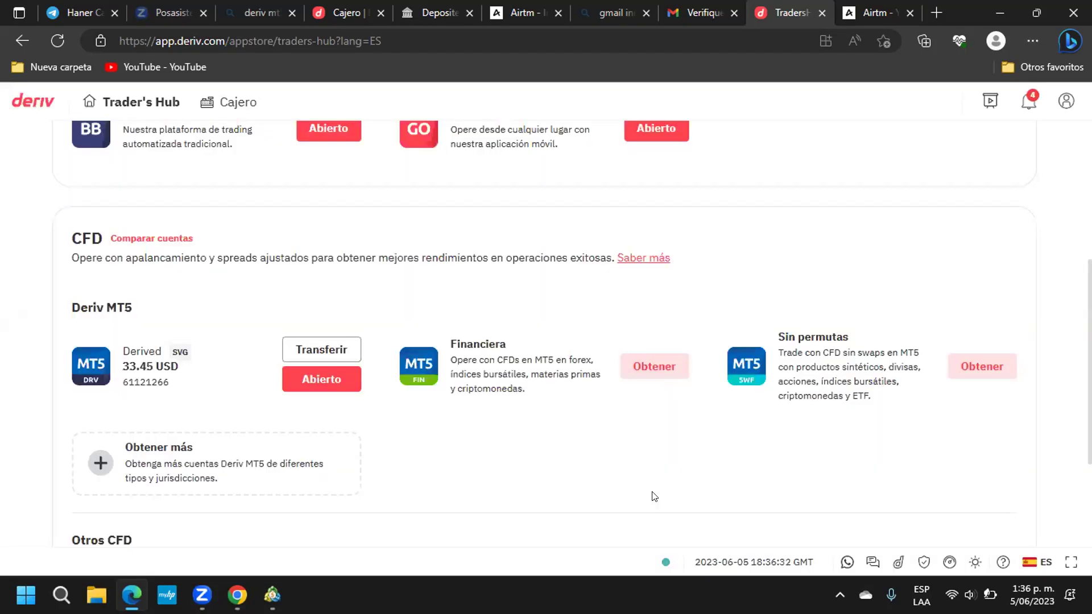
scroll(652, 497, "up", 5)
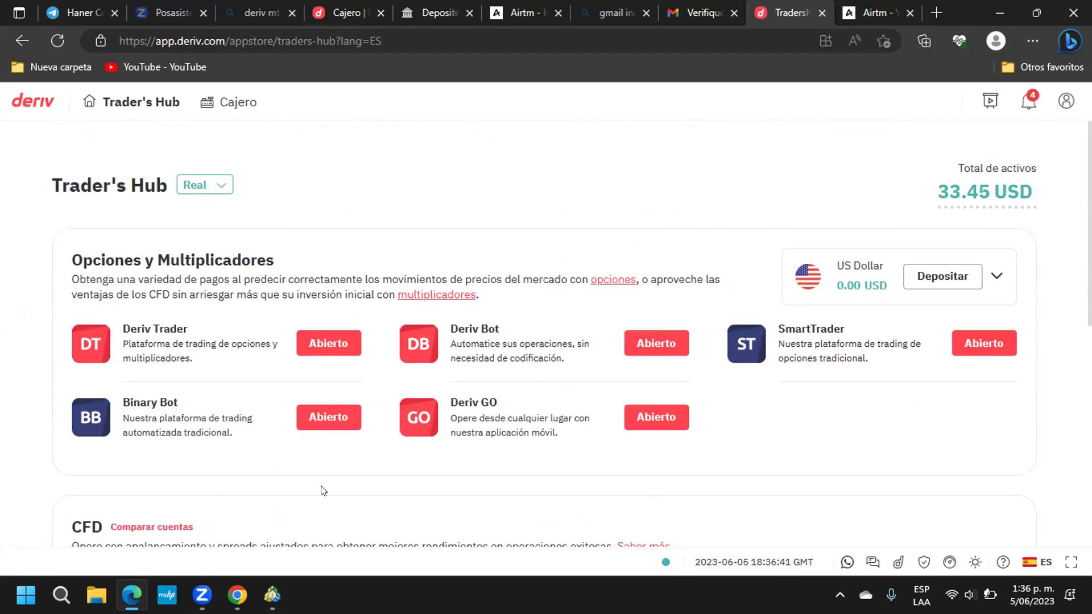
mouse_move(273, 595)
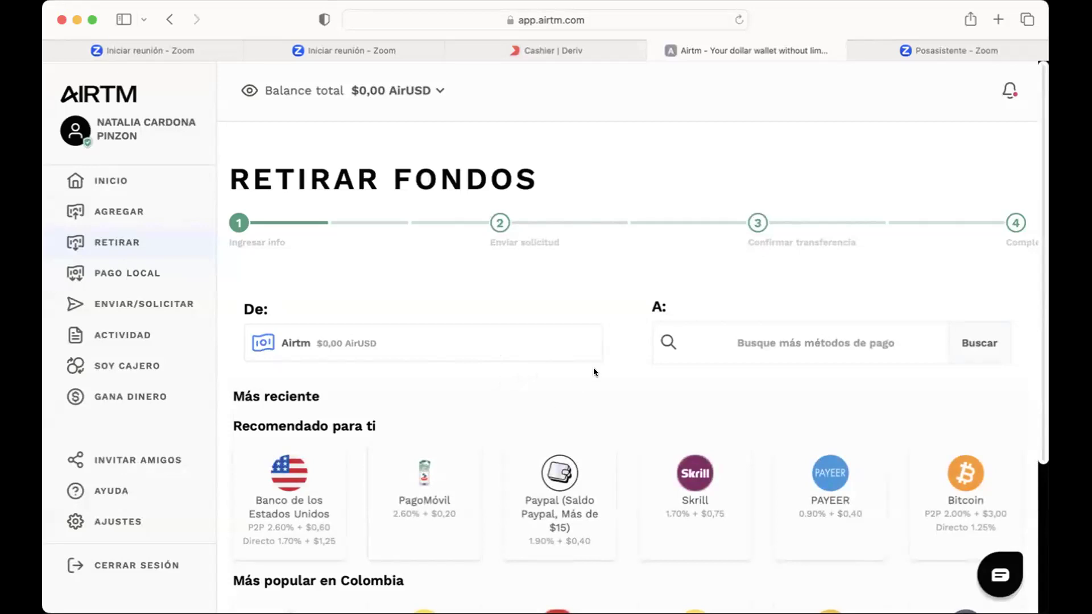
Step: On Airtm's withdraw funds page, choose Banco de Colombia as the destination payment method
scroll(593, 371, "down", 5)
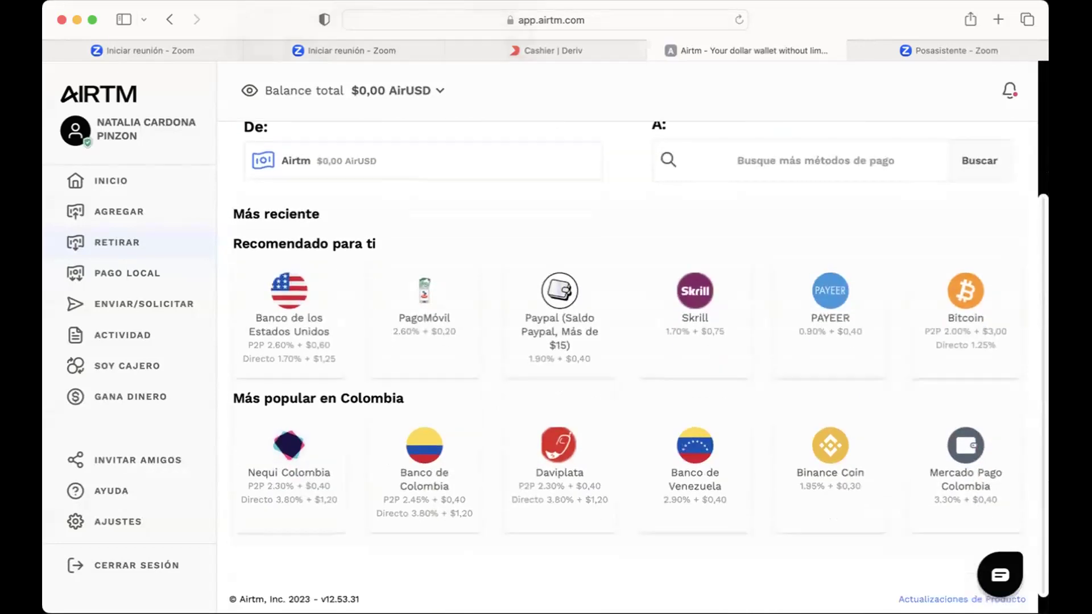
scroll(633, 337, "down", 1)
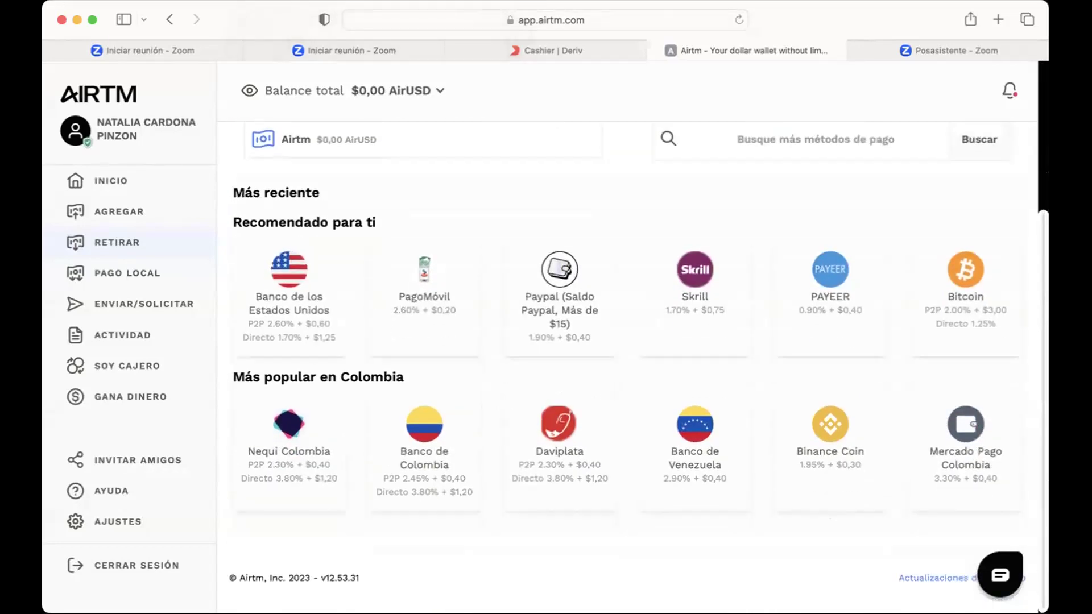
left_click(420, 478)
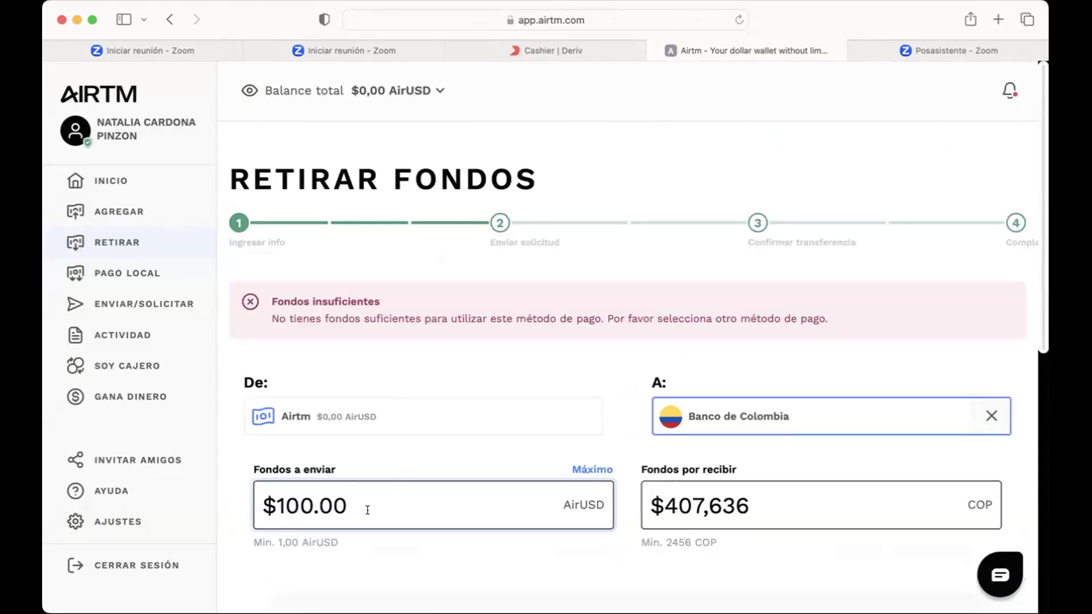
Step: Clear the preset AirUSD amount of funds to send to Banco de Colombia
key("BackSpace")
key("BackSpace")
key("BackSpace")
key("BackSpace")
key("BackSpace")
key("BackSpace")
key("BackSpace")
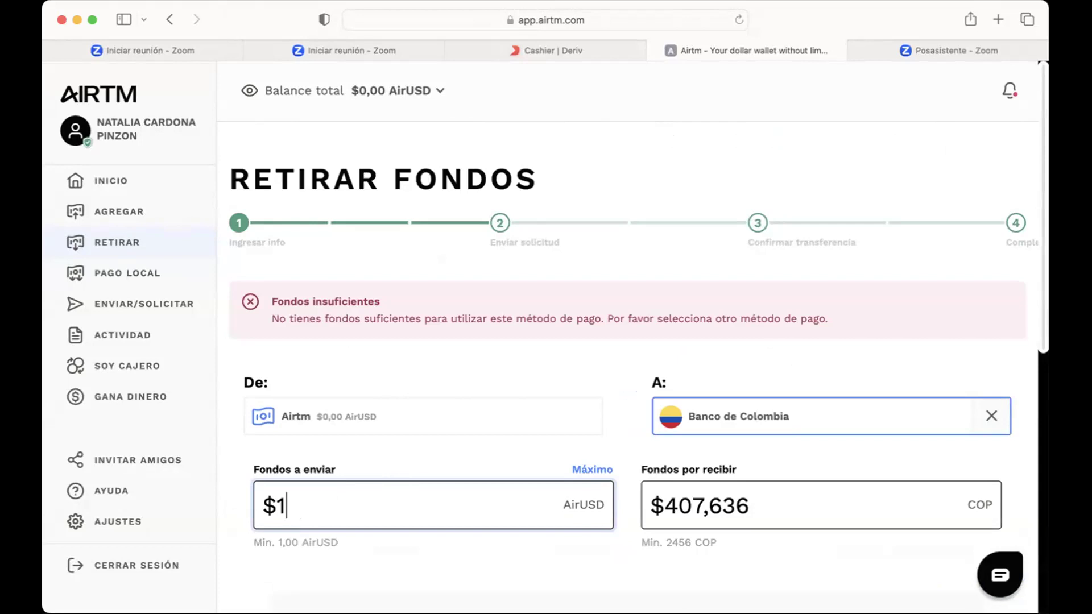